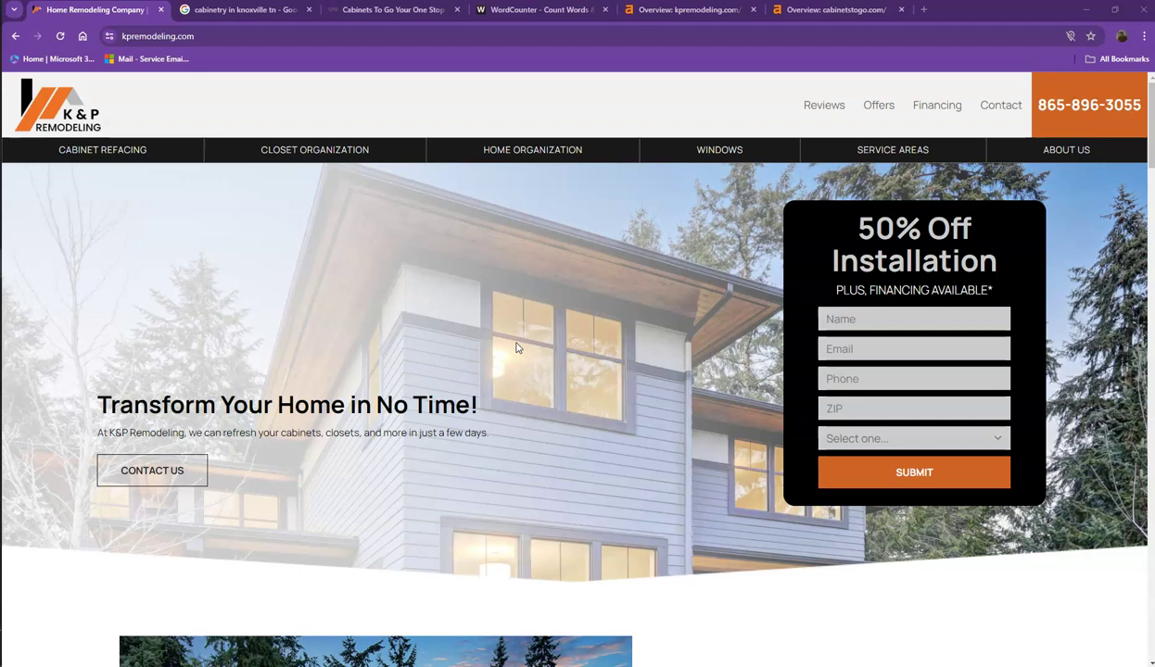
- Scroll the K&P Remodeling homepage down to its services section and back to the top
scroll(408, 215, down, 5)
scroll(379, 260, down, 4)
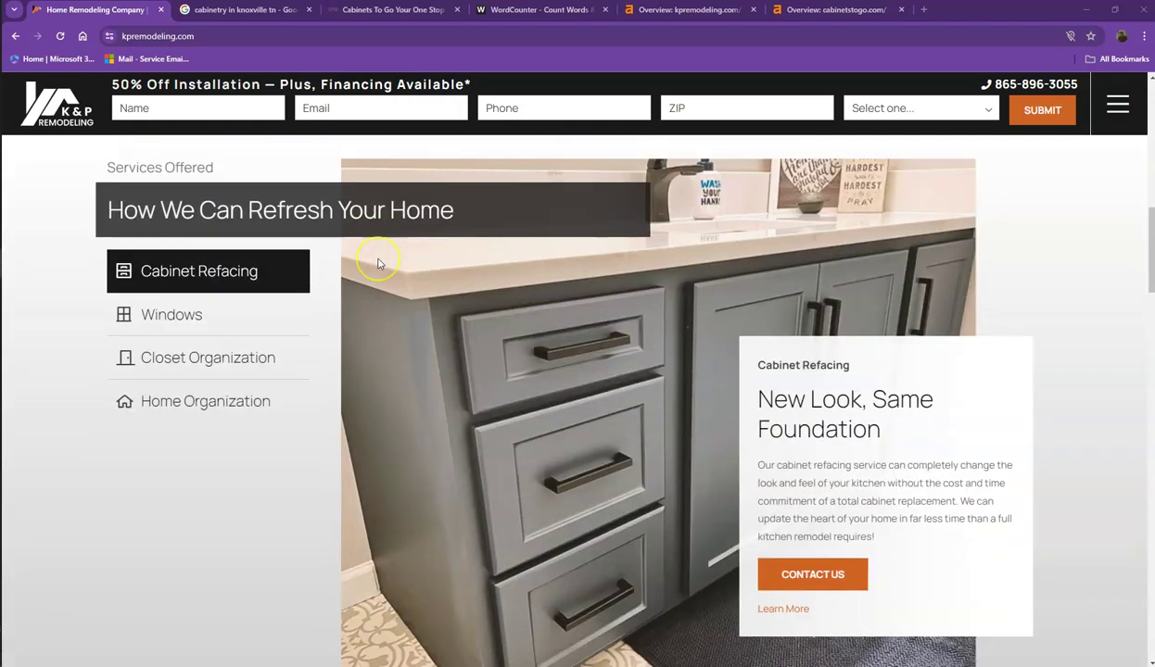
scroll(379, 260, down, 2)
scroll(375, 269, up, 3)
scroll(375, 269, up, 4)
scroll(374, 269, up, 4)
- Skim the cabinetstogo.com homepage's product categories, such as flooring and cabinets
click(384, 17)
mouse_move(363, 191)
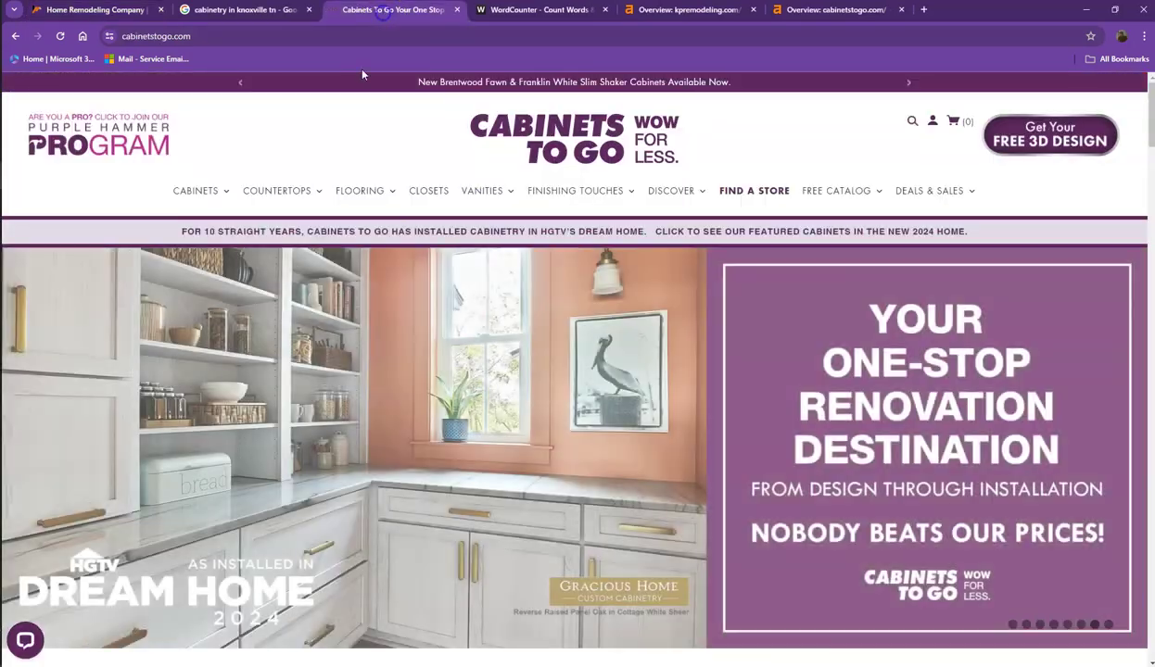
scroll(358, 185, down, 2)
scroll(358, 185, down, 1)
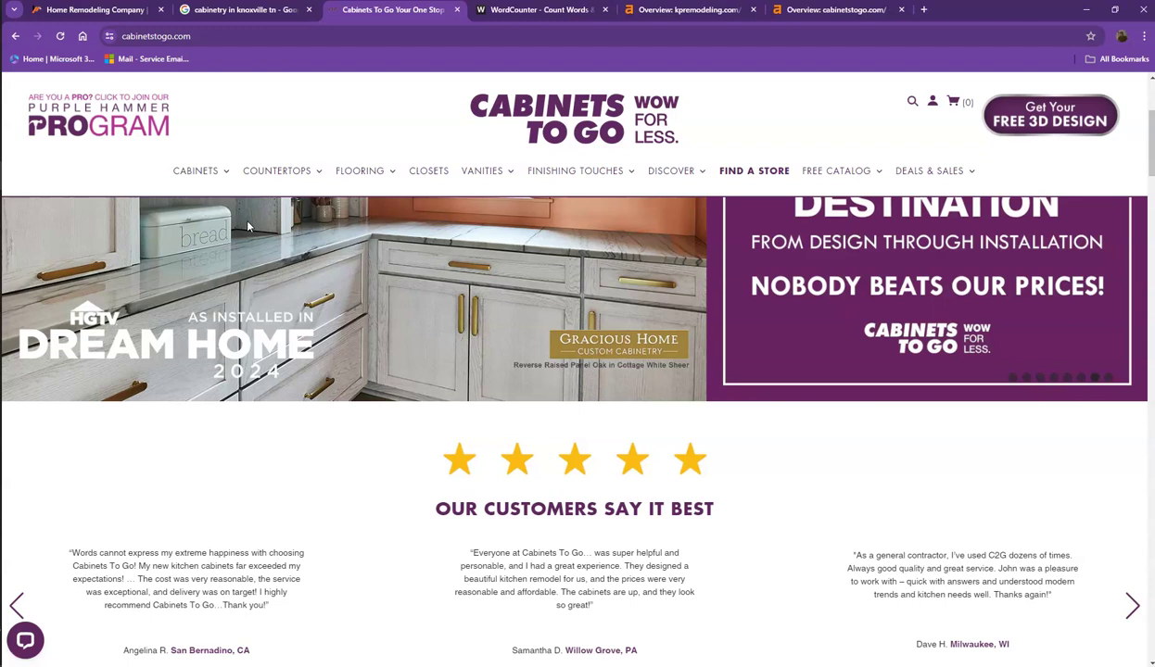
scroll(241, 213, up, 5)
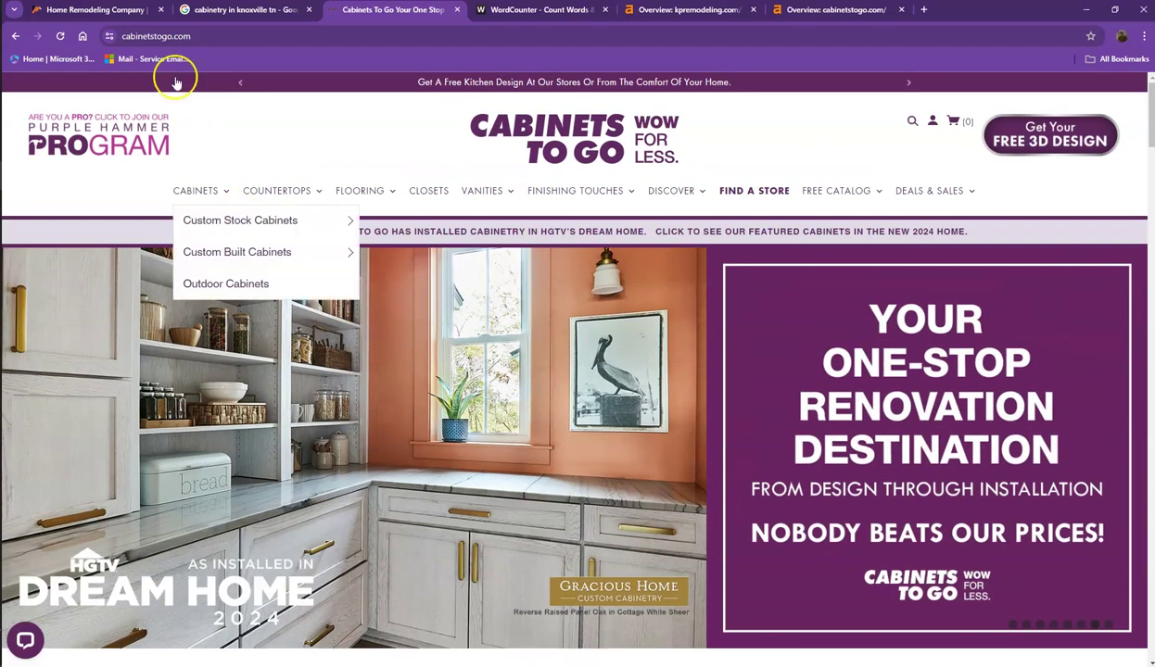
click(98, 10)
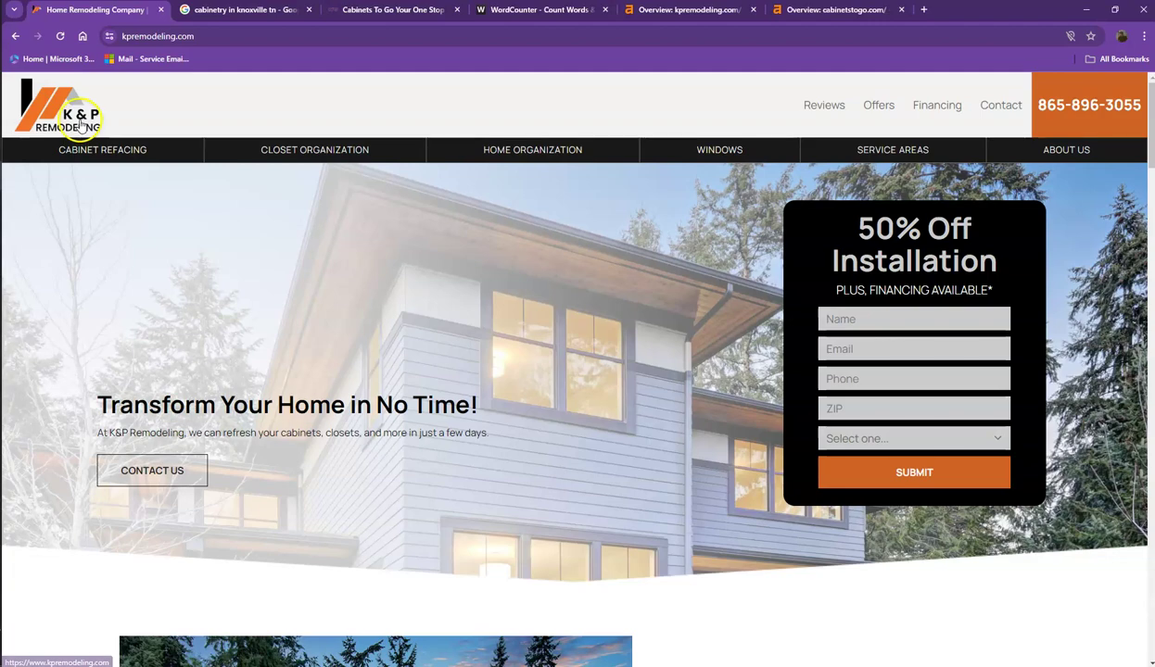
scroll(612, 210, down, 3)
scroll(593, 207, down, 3)
scroll(464, 168, down, 3)
scroll(468, 171, down, 3)
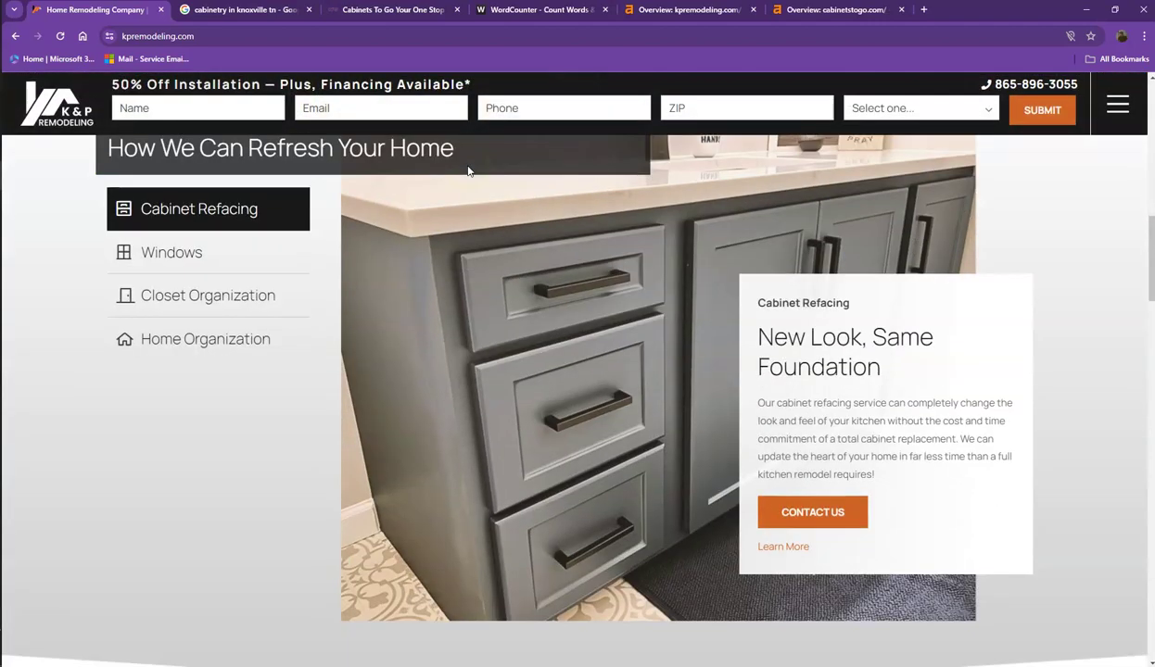
scroll(468, 171, down, 4)
scroll(468, 170, down, 2)
scroll(468, 170, down, 5)
scroll(467, 172, down, 3)
scroll(408, 167, down, 3)
scroll(369, 167, down, 2)
scroll(369, 166, down, 1)
scroll(369, 163, down, 3)
scroll(335, 174, up, 2)
scroll(335, 174, up, 1)
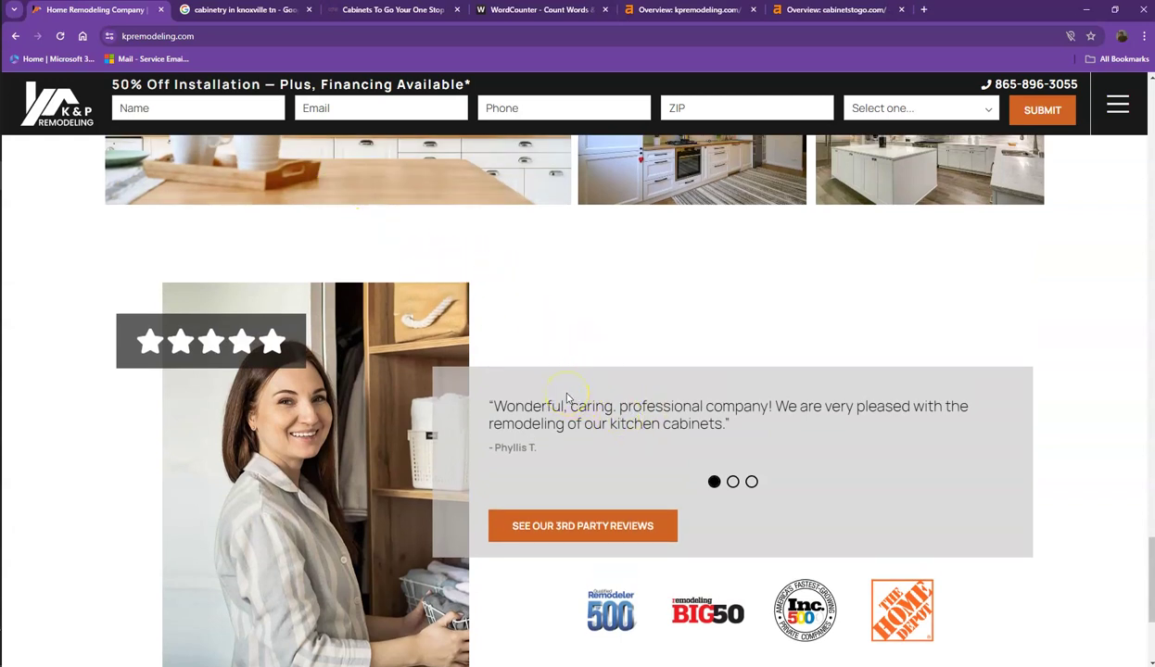
scroll(516, 268, down, 3)
scroll(505, 297, up, 4)
scroll(505, 318, up, 5)
scroll(489, 310, up, 6)
scroll(446, 310, up, 3)
scroll(446, 310, up, 5)
scroll(444, 313, up, 3)
scroll(444, 313, up, 5)
scroll(444, 312, up, 3)
scroll(442, 313, up, 3)
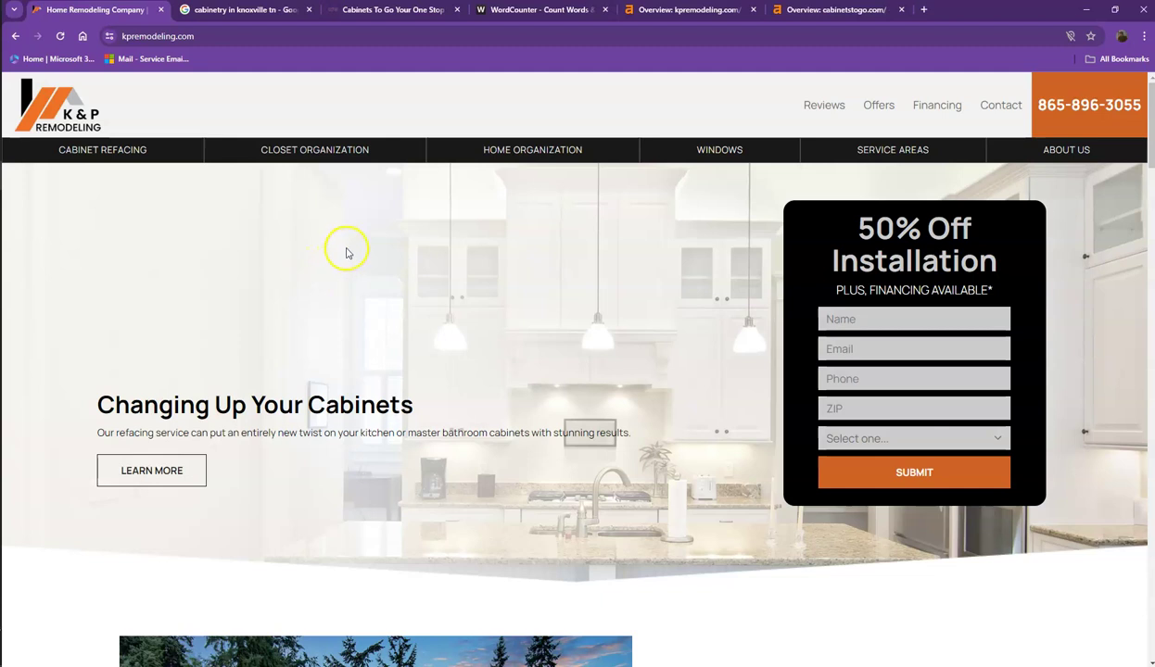
scroll(384, 240, down, 2)
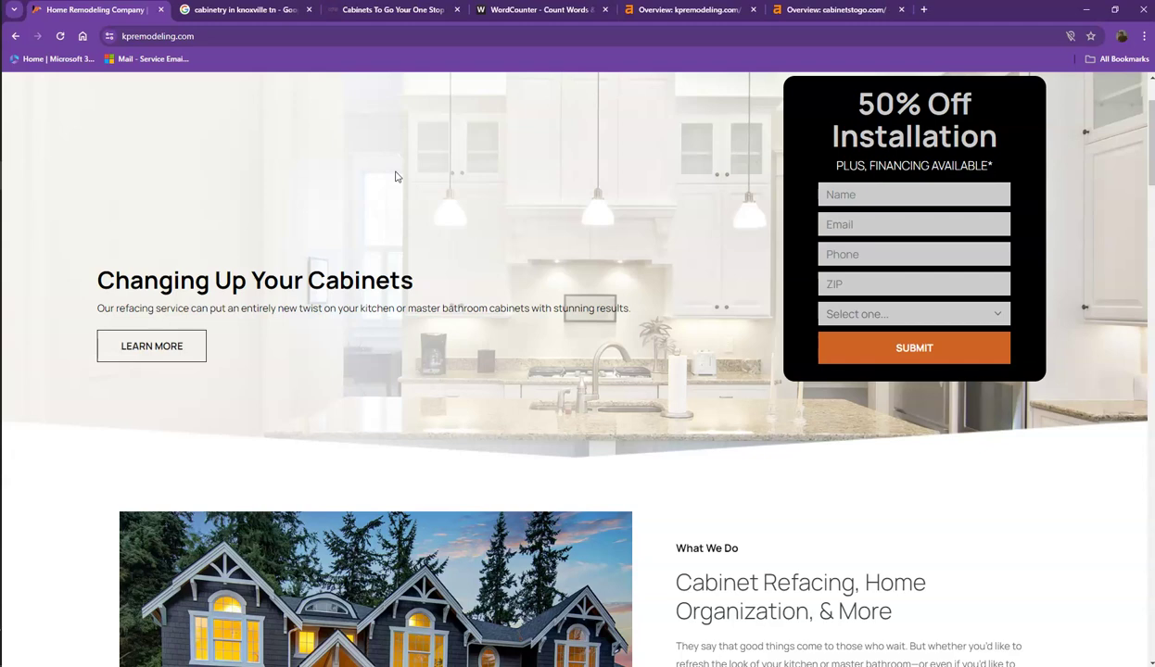
scroll(469, 204, up, 2)
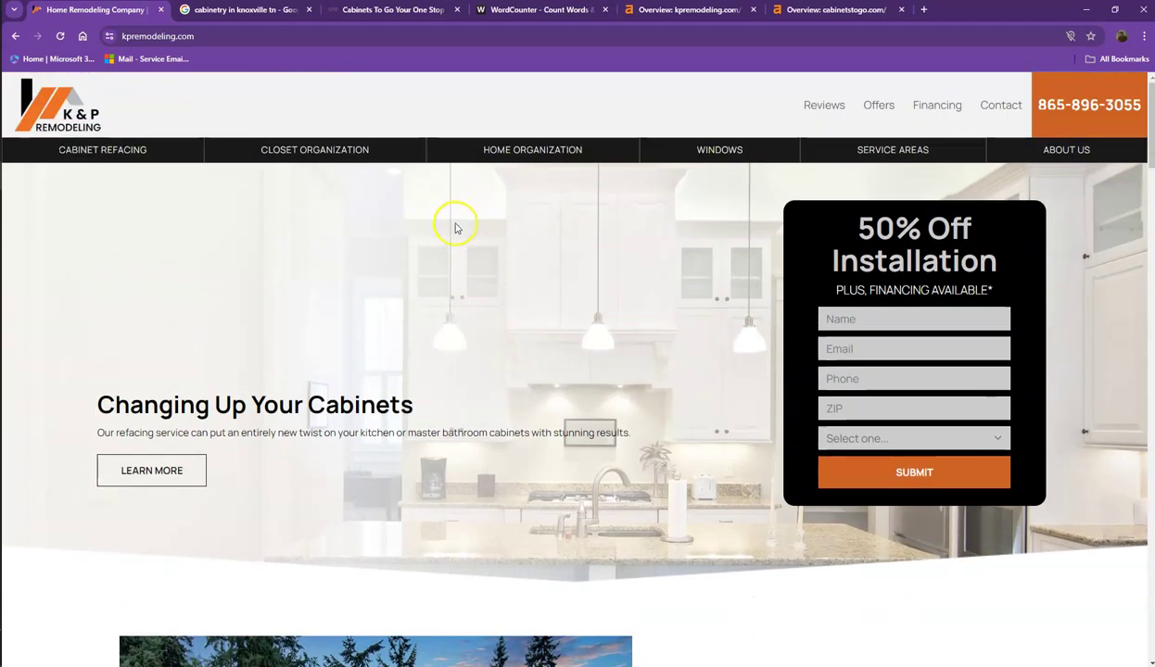
scroll(374, 268, down, 1)
scroll(374, 268, down, 3)
scroll(372, 264, down, 2)
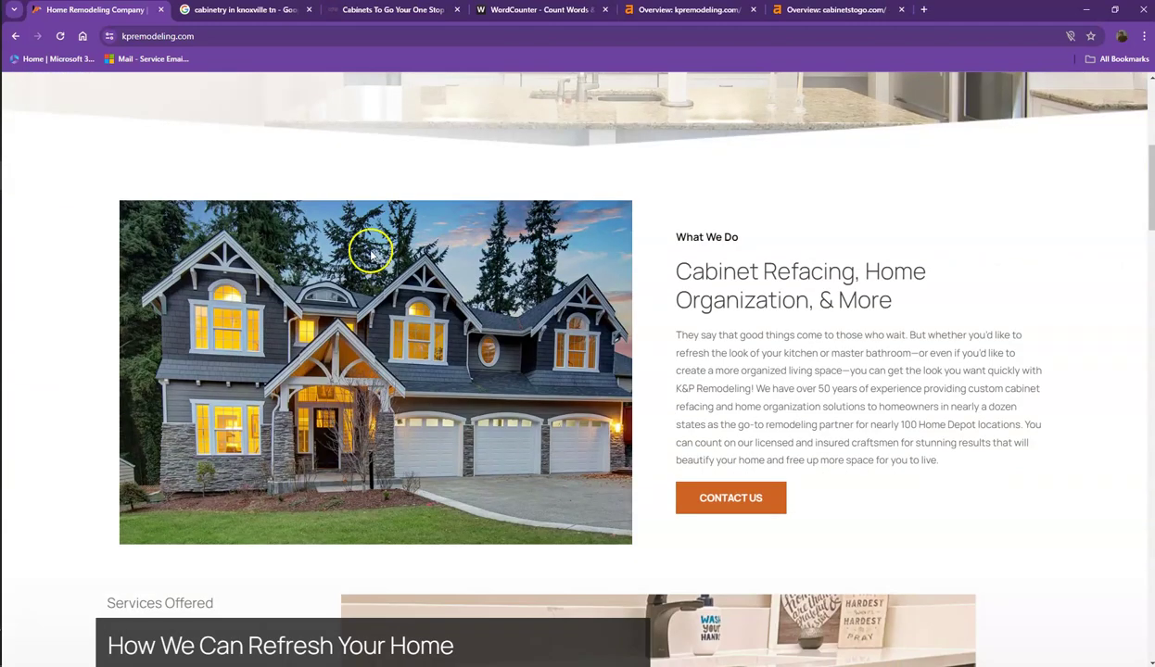
scroll(371, 253, down, 3)
scroll(371, 254, down, 2)
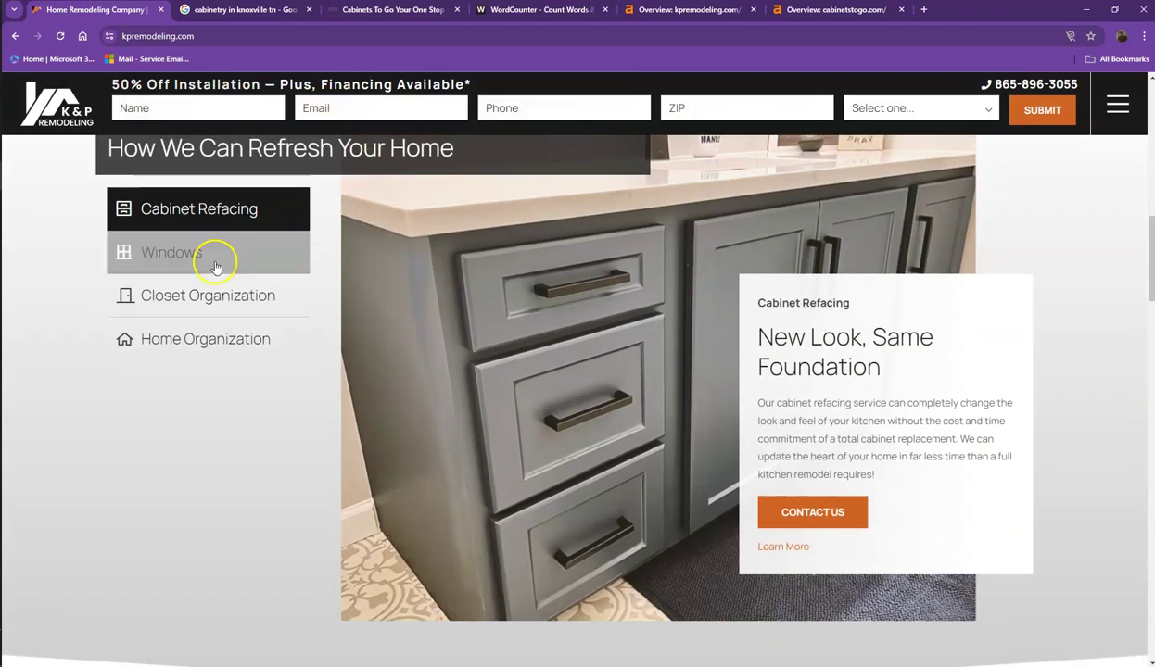
- Count the K&P homepage text in WordCounter: 166 words and 1,067 characters
triple_click(65, 176)
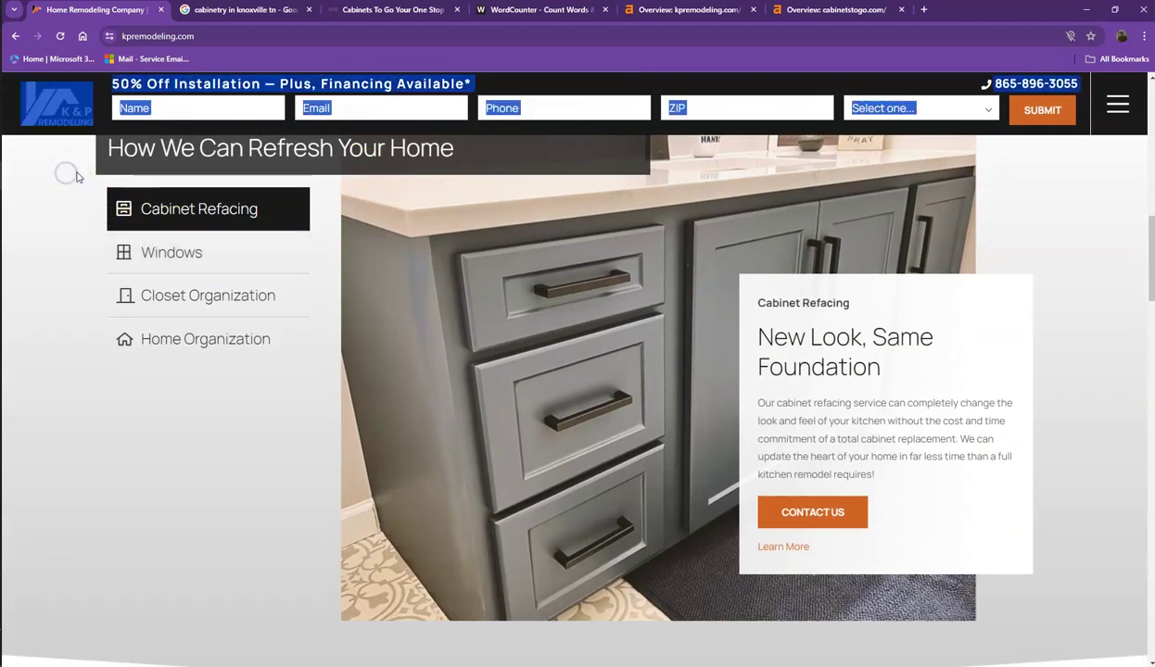
click(510, 13)
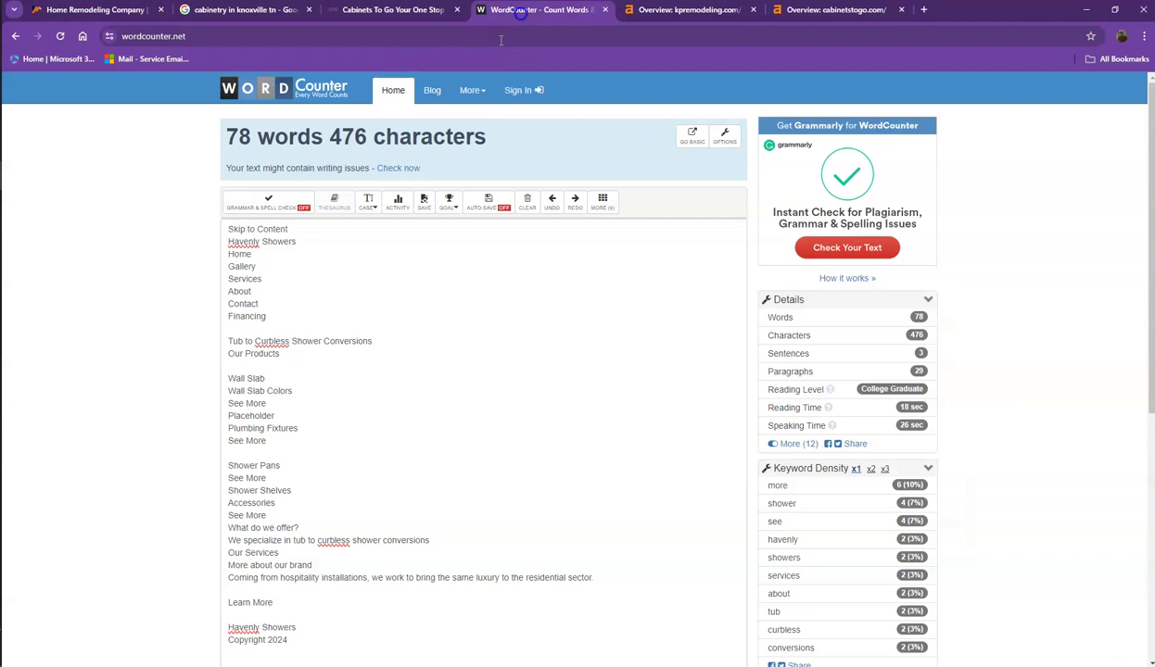
scroll(360, 260, down, 10)
scroll(378, 273, up, 3)
scroll(378, 274, up, 10)
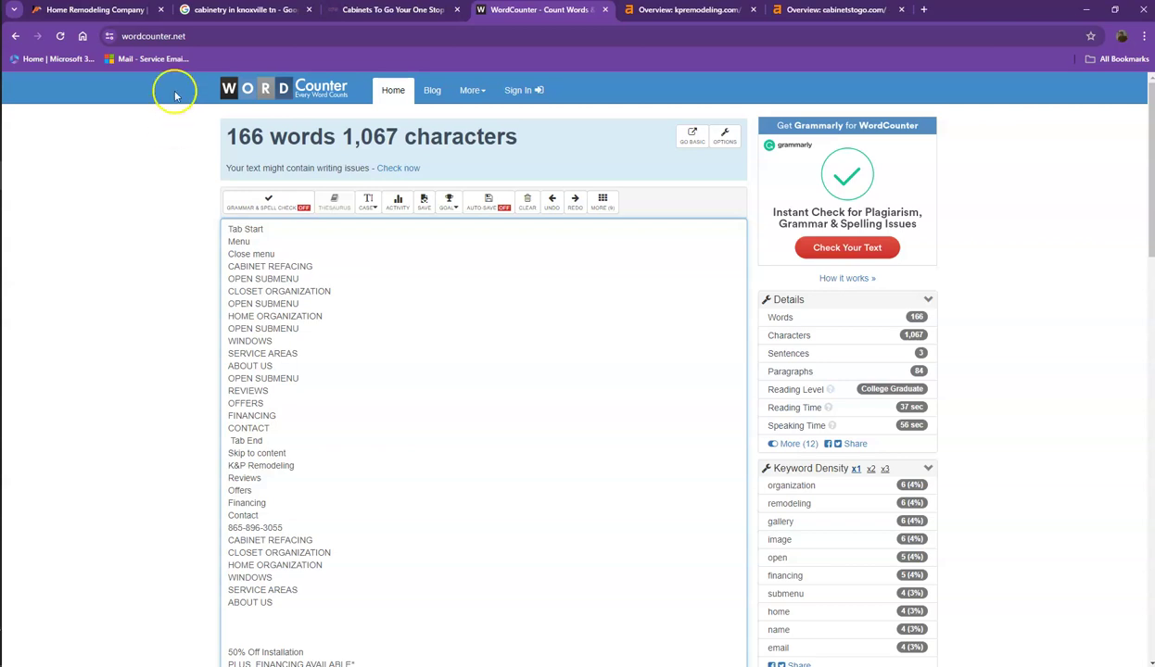
click(113, 12)
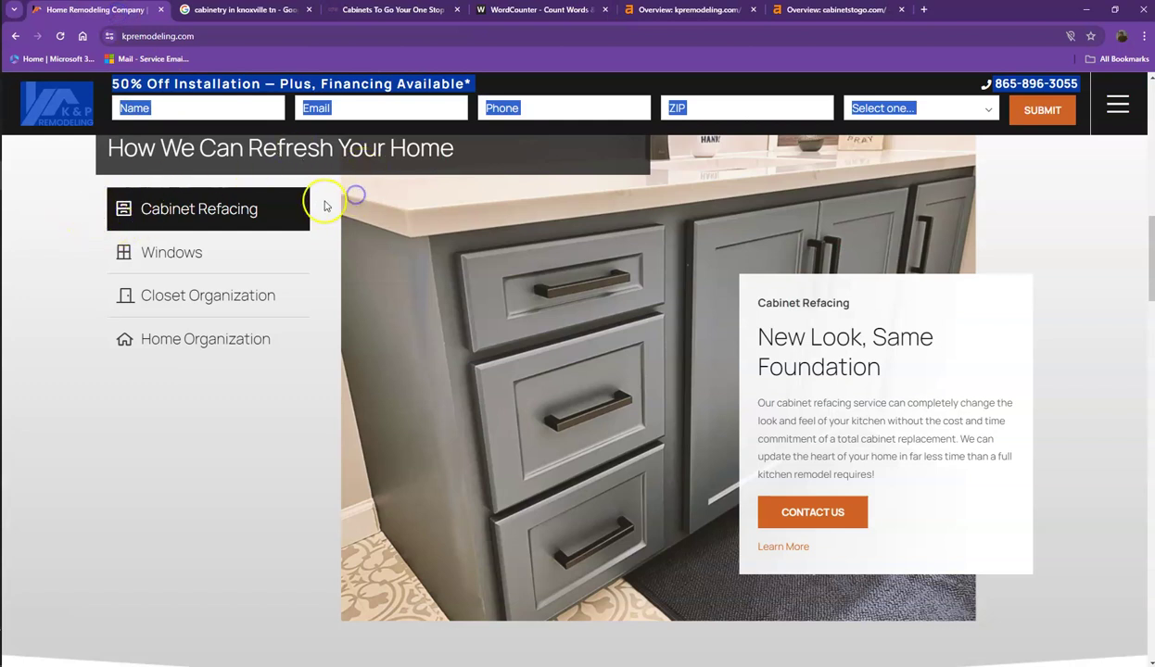
- Clear the text selection and skim the K&P homepage up and down again
click(347, 107)
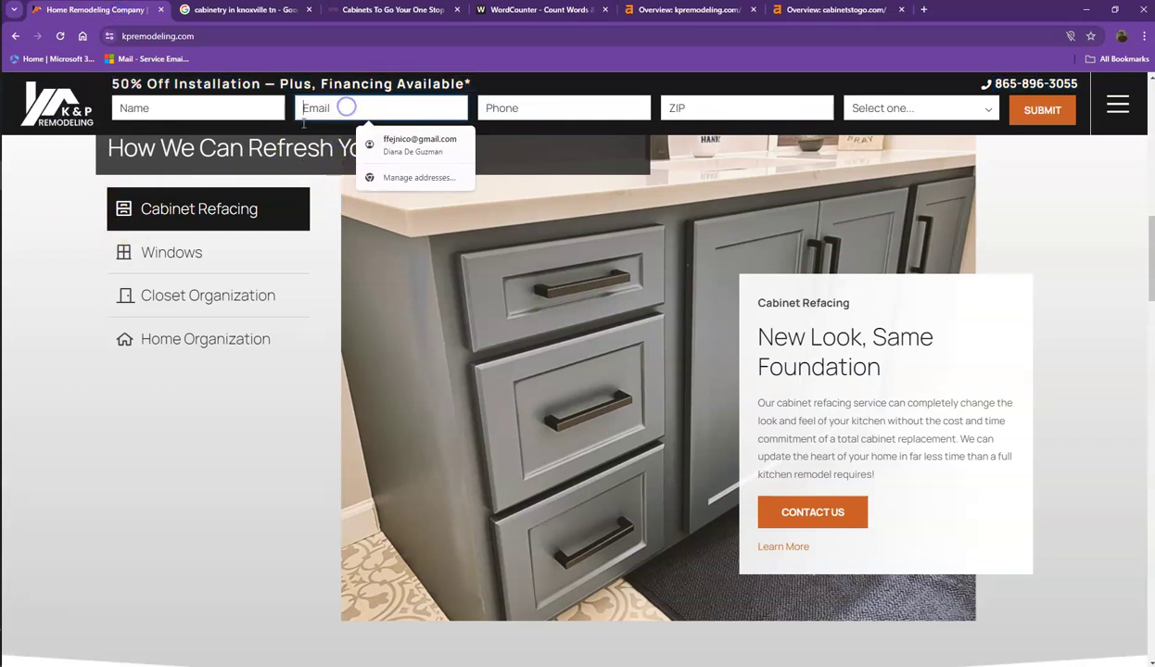
scroll(121, 255, up, 5)
scroll(139, 266, up, 3)
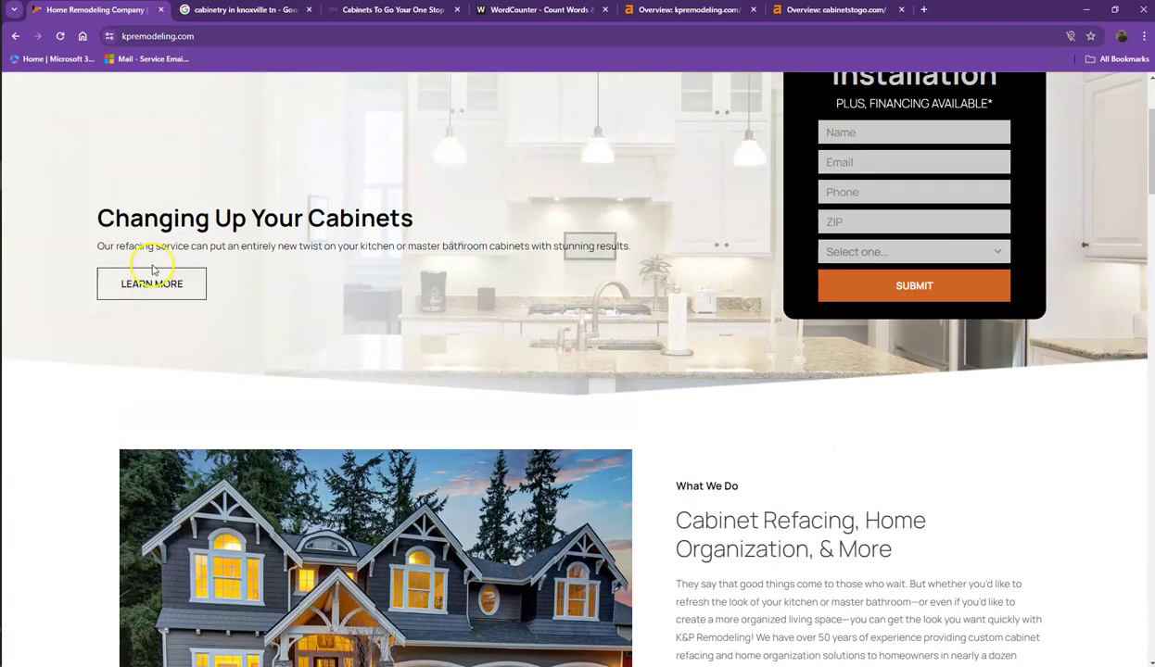
scroll(162, 269, up, 2)
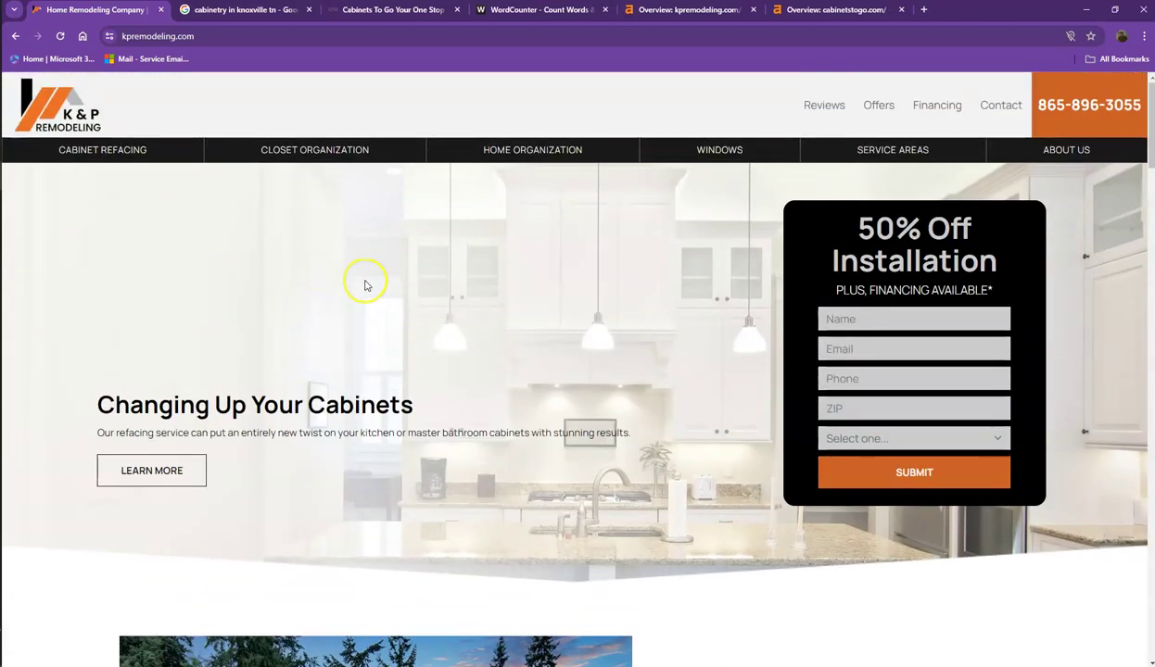
scroll(399, 277, down, 2)
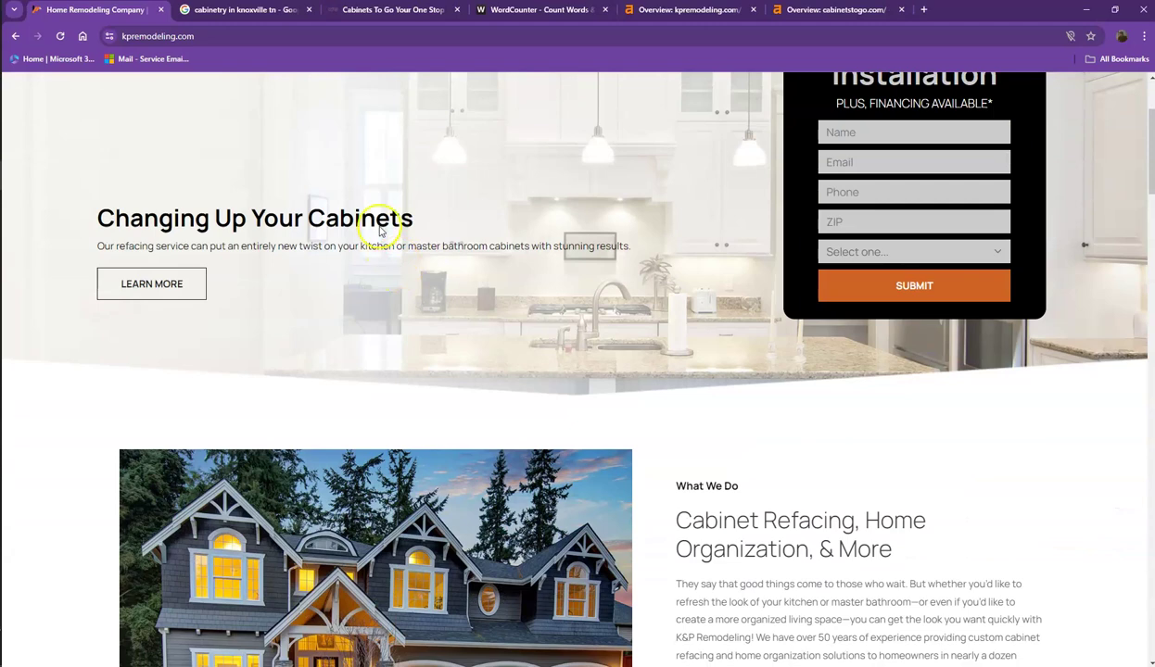
scroll(278, 241, down, 2)
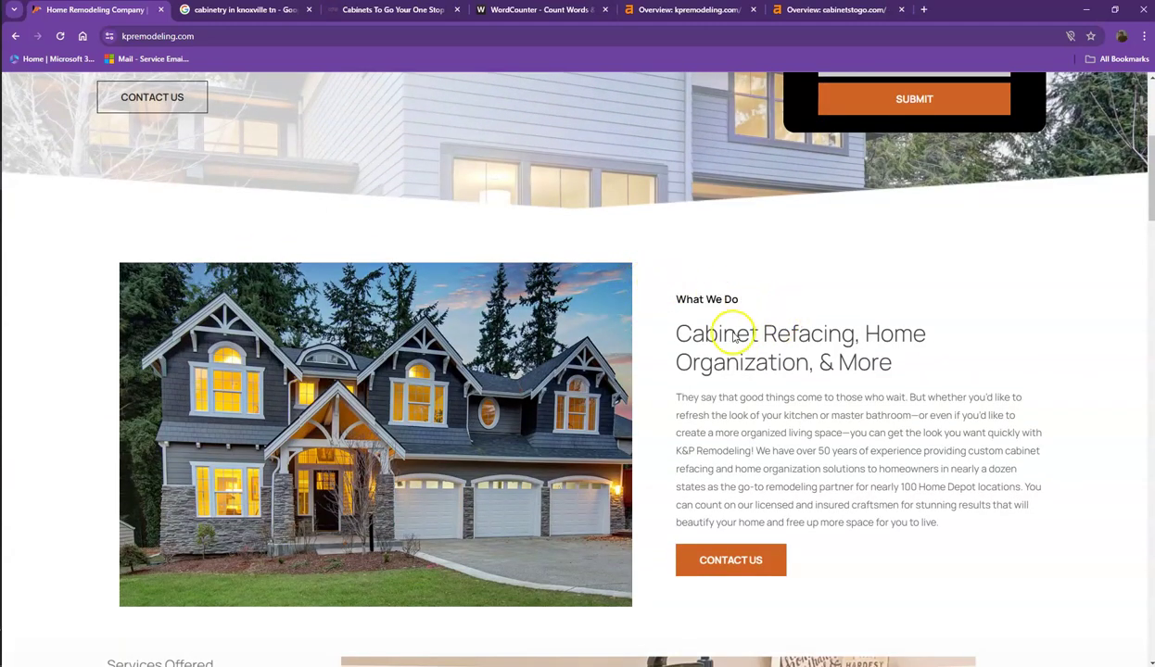
scroll(639, 287, down, 3)
scroll(519, 260, down, 1)
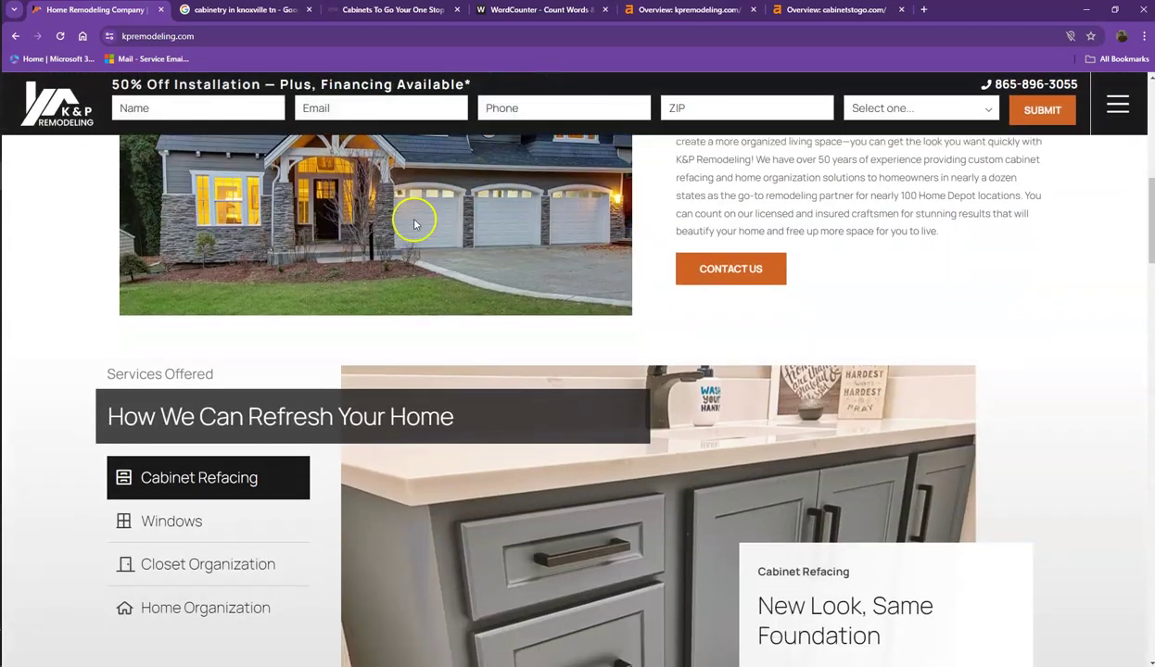
scroll(353, 195, down, 2)
scroll(283, 217, down, 3)
scroll(278, 185, up, 7)
scroll(265, 136, up, 7)
click(240, 11)
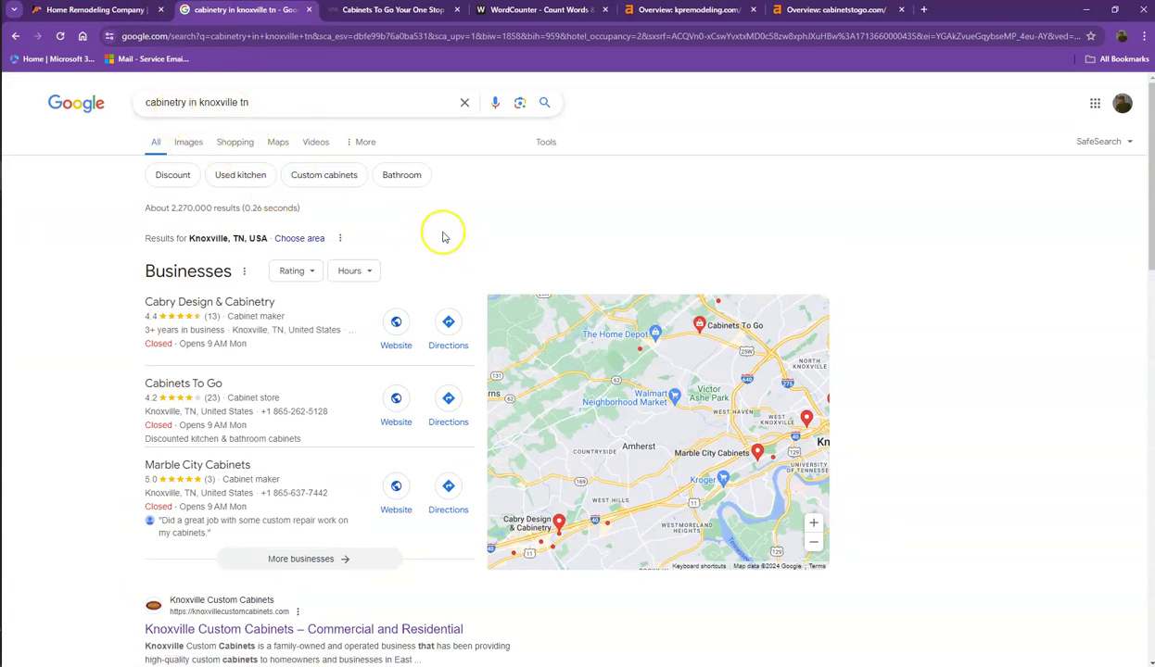
scroll(429, 239, down, 2)
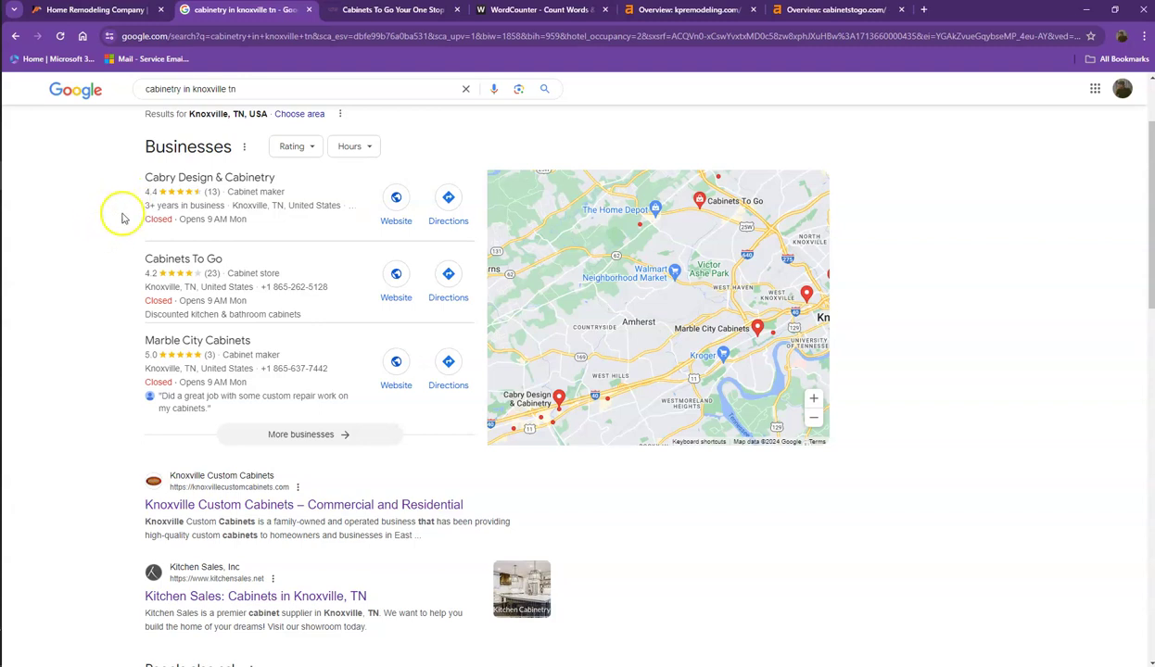
scroll(125, 204, down, 3)
scroll(138, 180, up, 2)
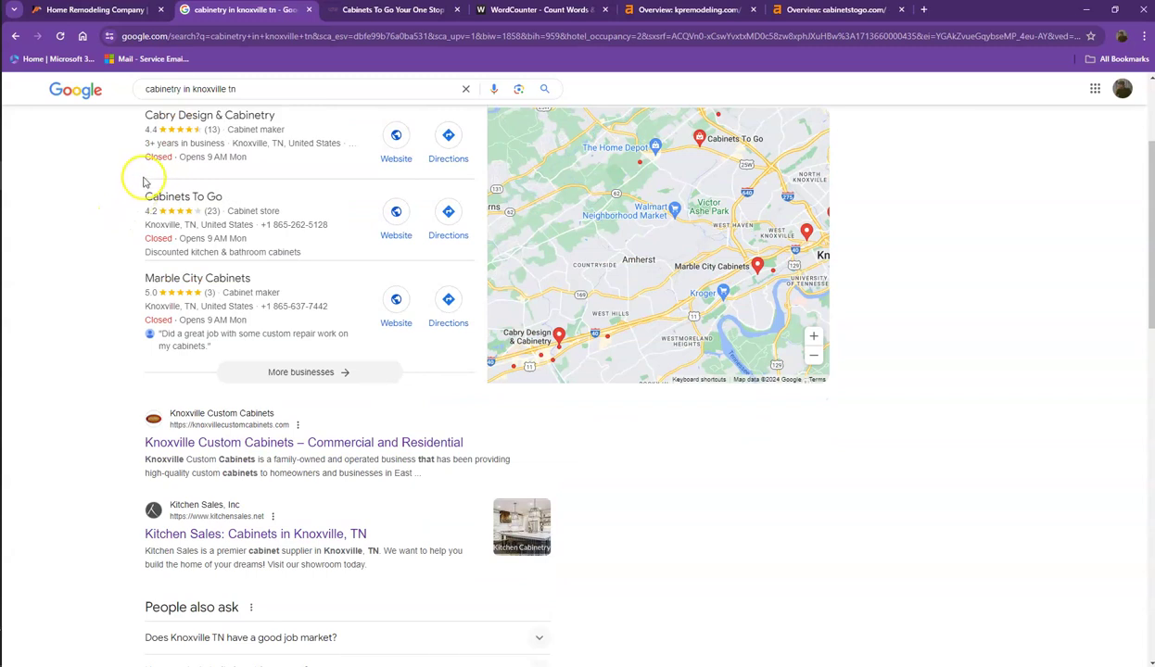
scroll(141, 155, down, 2)
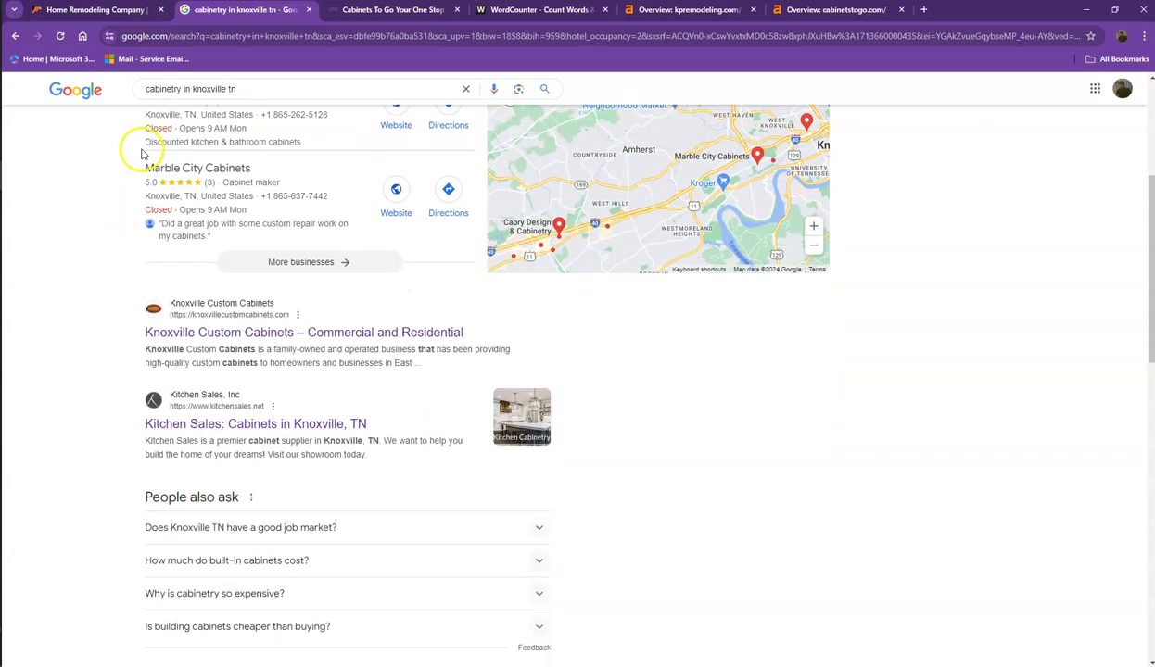
scroll(141, 155, down, 3)
scroll(142, 155, down, 2)
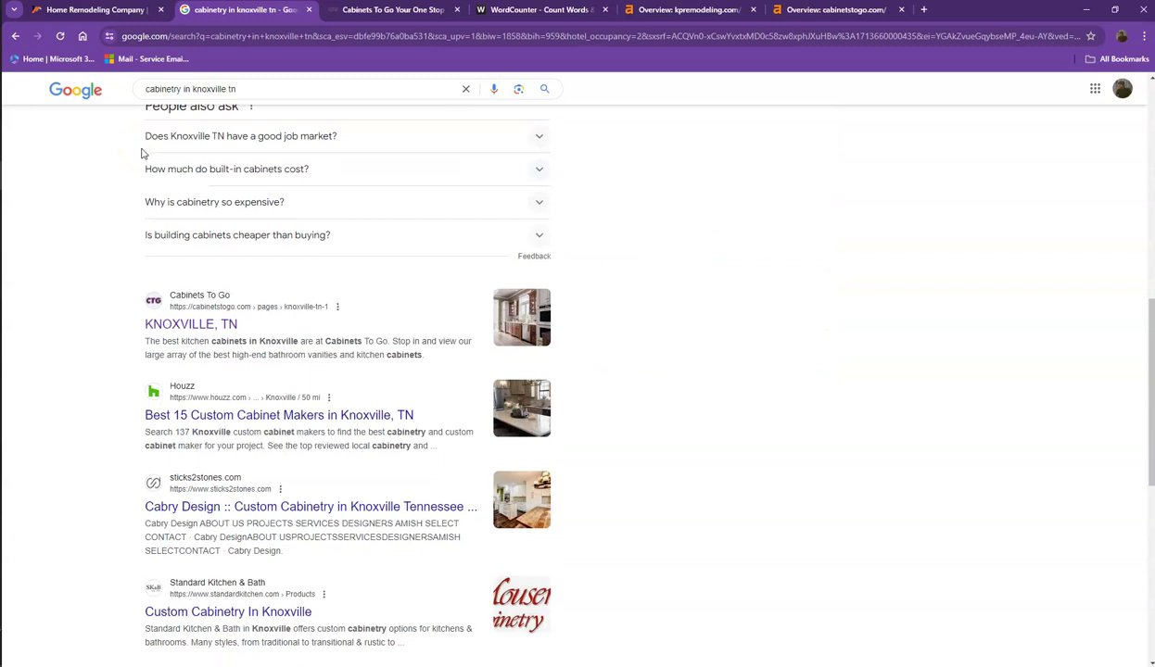
scroll(142, 155, down, 2)
scroll(142, 155, down, 2)
scroll(144, 155, down, 1)
scroll(139, 159, down, 1)
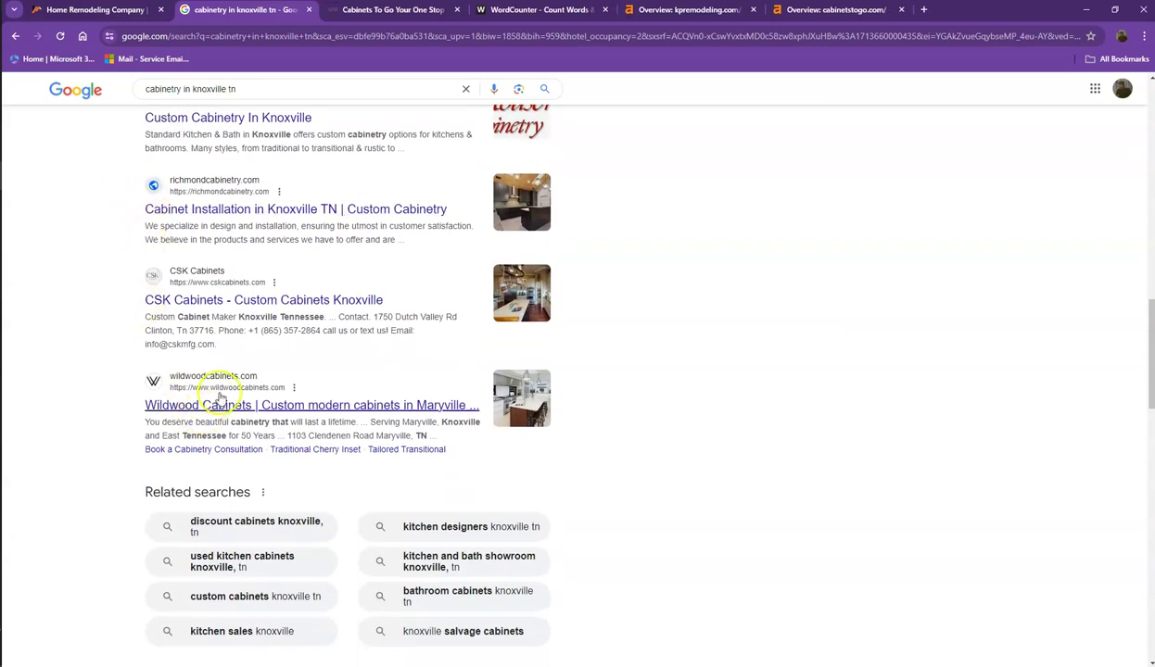
scroll(237, 340, up, 1)
scroll(237, 340, up, 2)
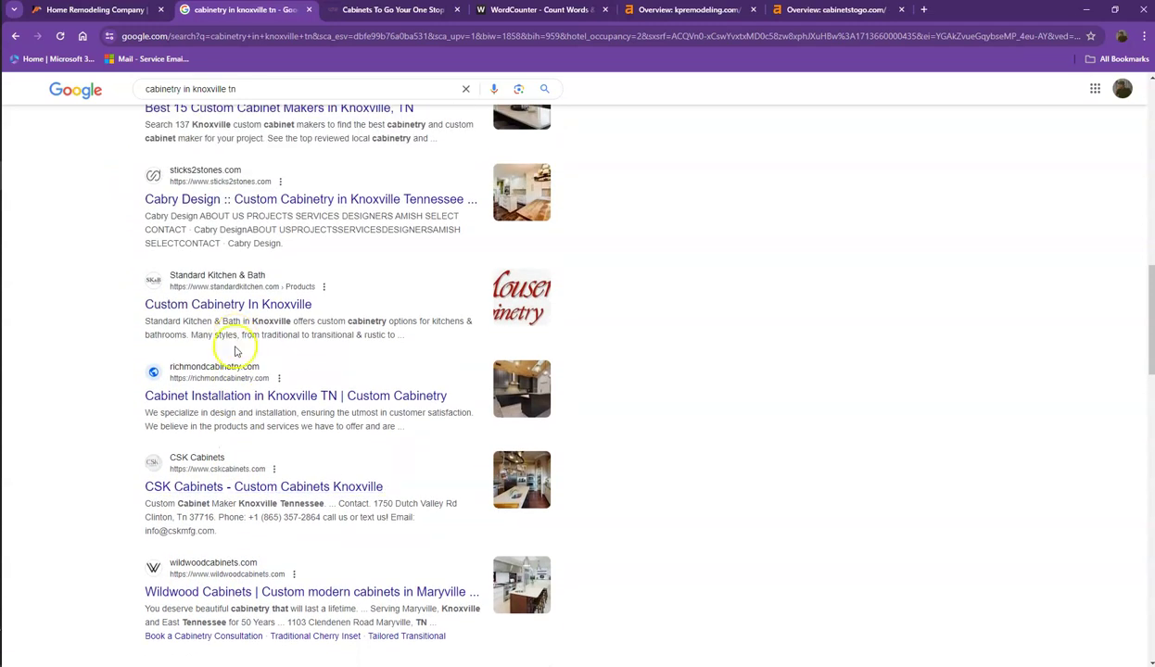
scroll(236, 352, up, 2)
scroll(237, 352, up, 1)
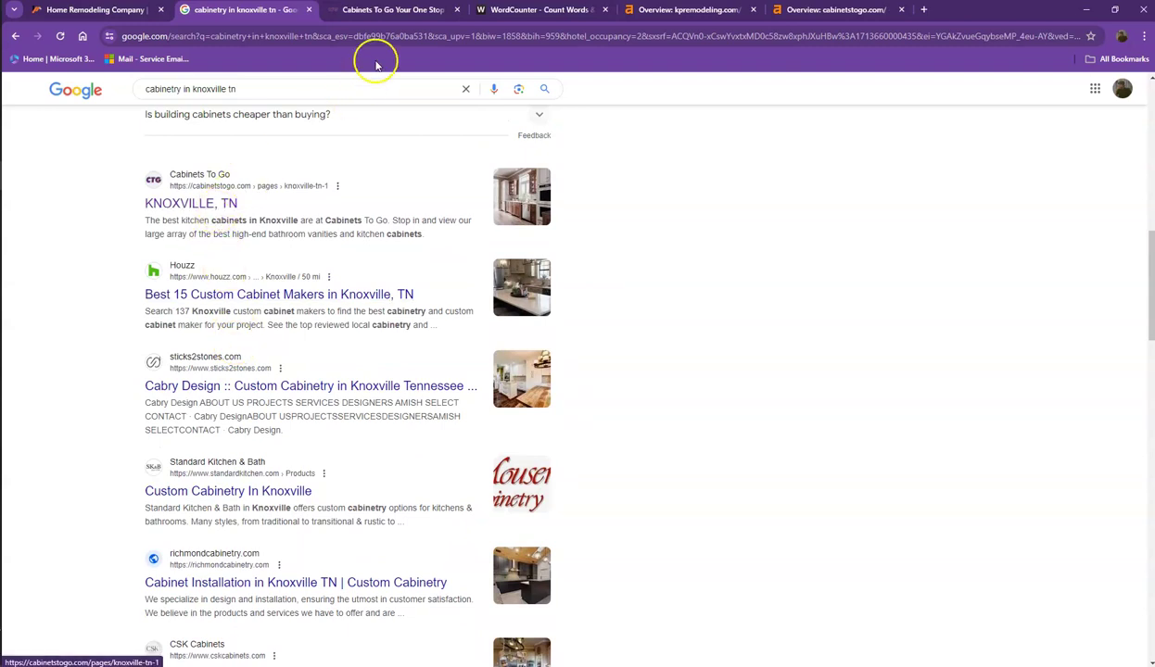
- Scroll through the full Cabinets To Go homepage
click(382, 12)
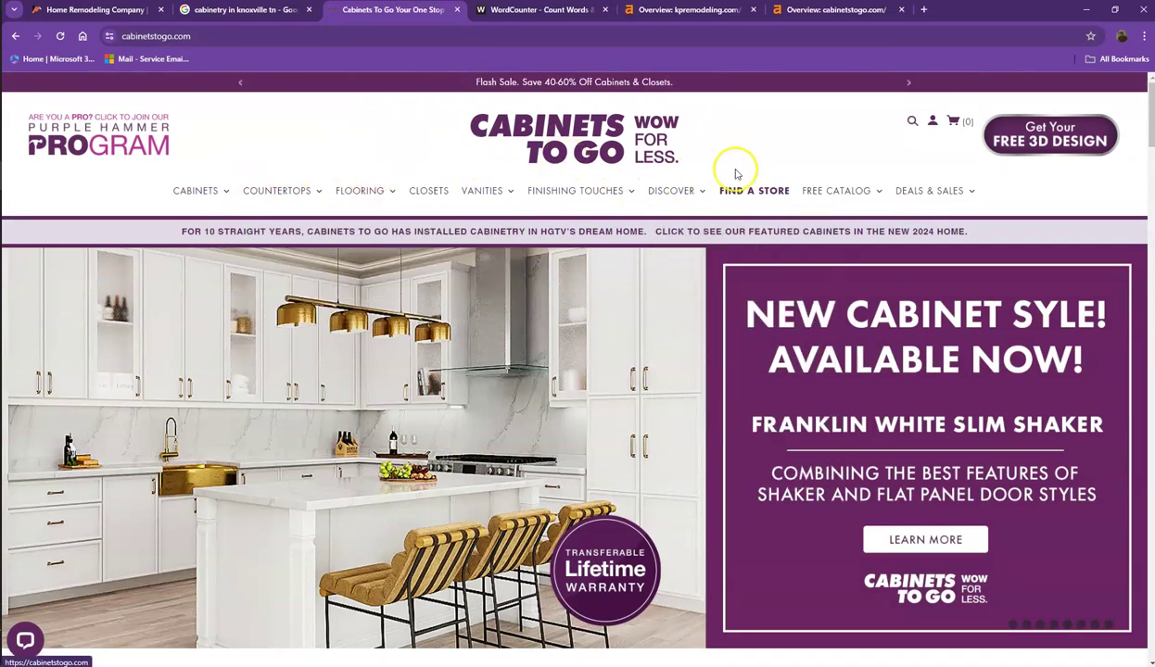
scroll(649, 200, down, 3)
scroll(501, 259, down, 3)
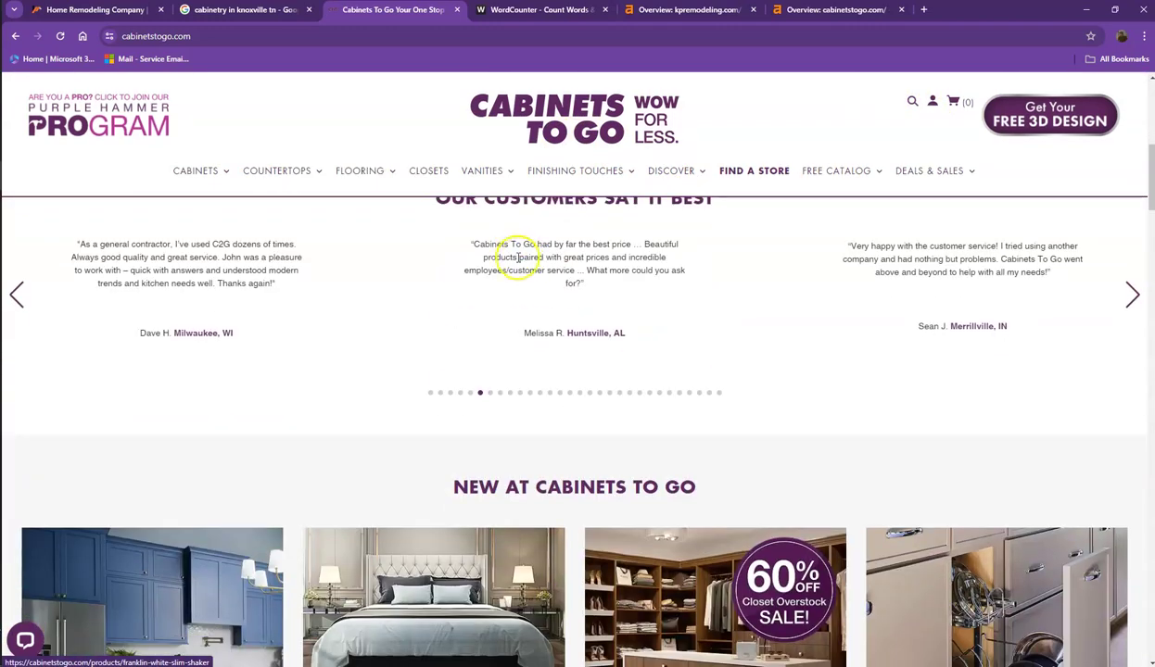
scroll(513, 260, down, 2)
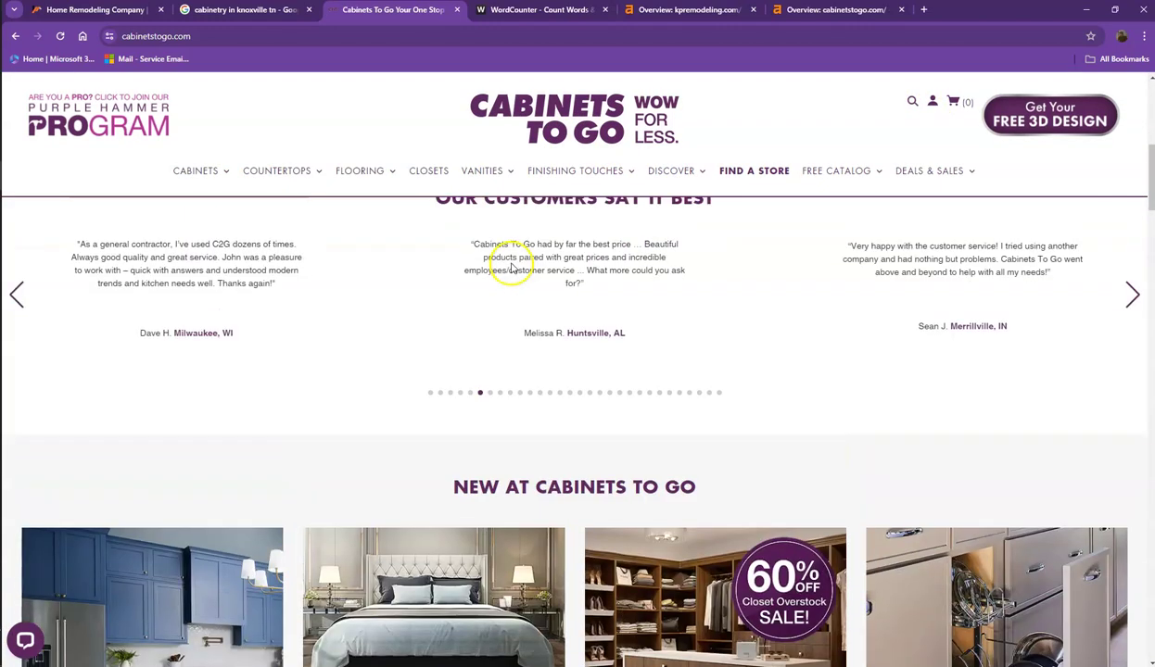
scroll(512, 270, down, 3)
scroll(512, 269, down, 3)
scroll(513, 269, down, 3)
scroll(512, 270, down, 3)
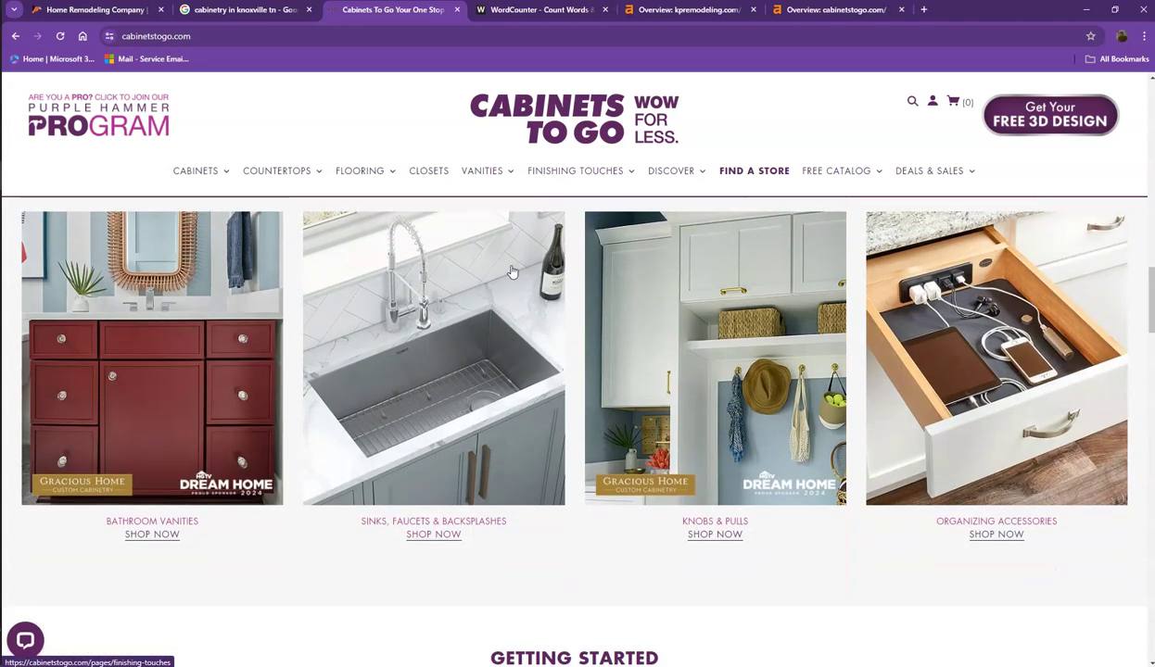
click(679, 13)
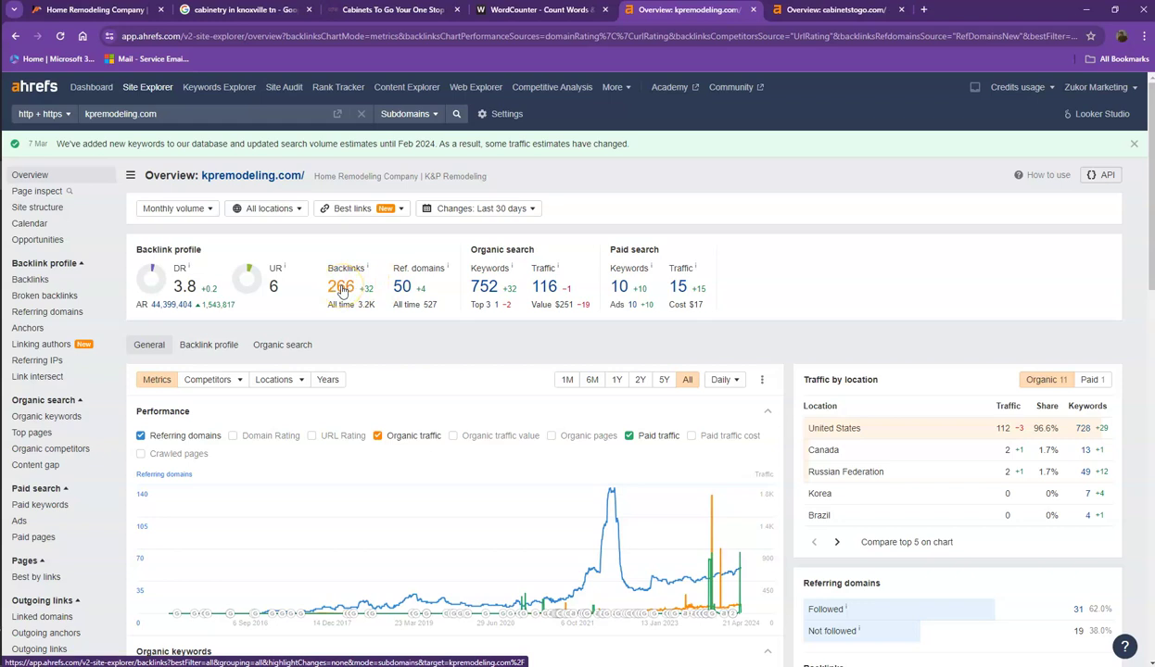
- Compare the cabinetstogo.com and kpremodeling.com Ahrefs overview metrics
click(832, 12)
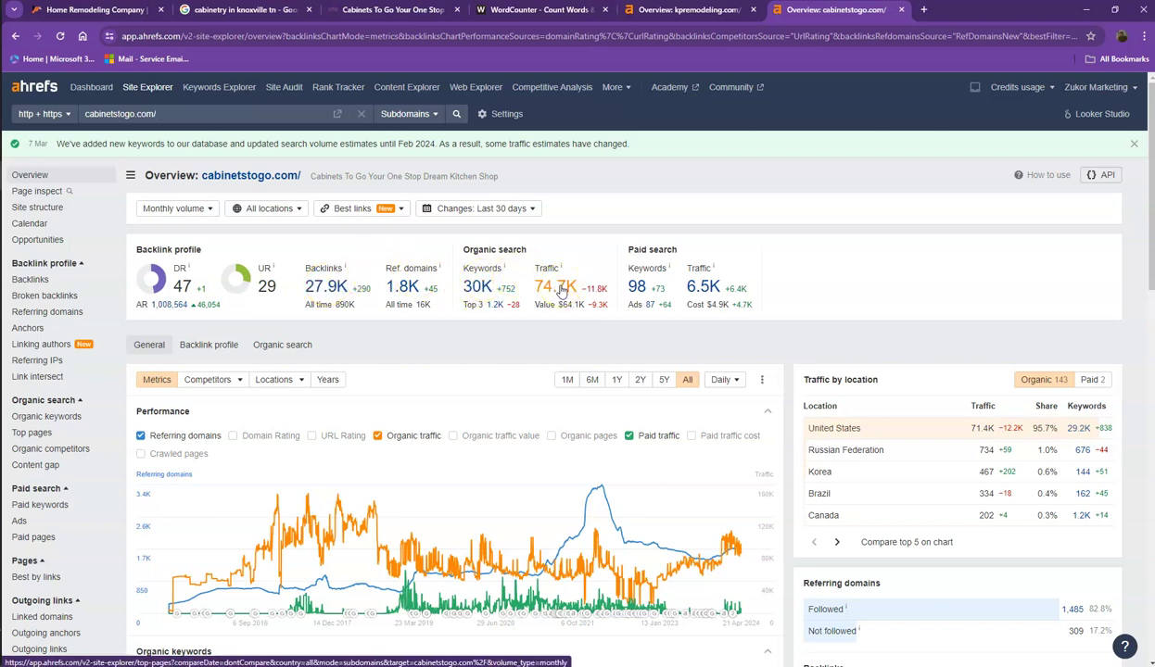
click(710, 13)
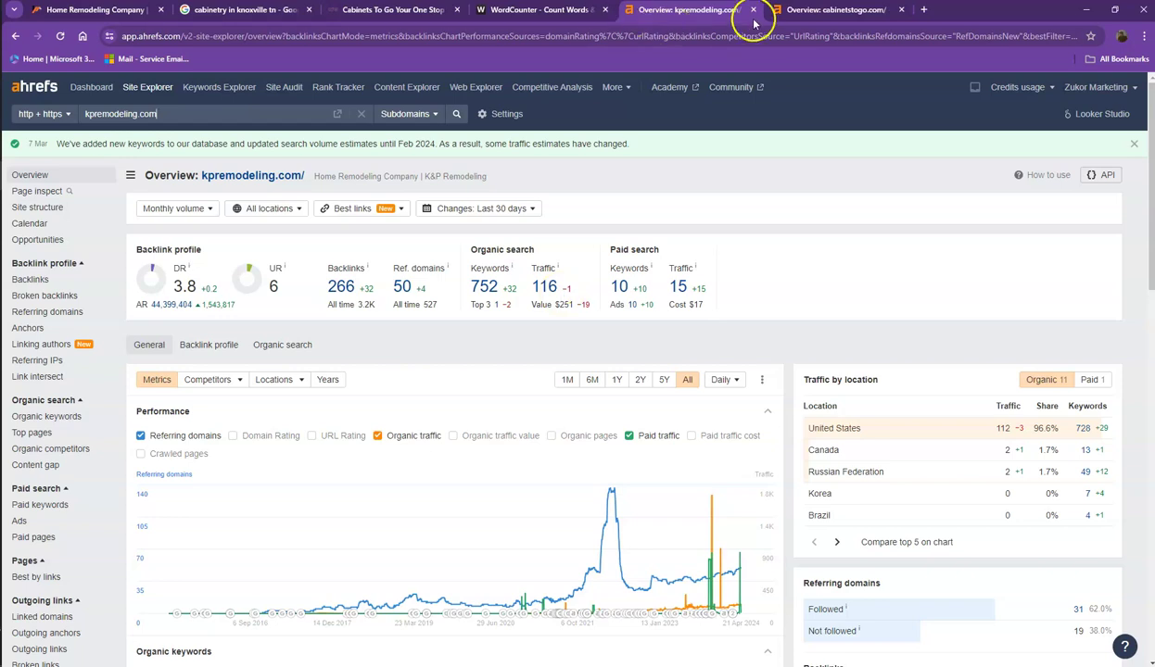
click(815, 11)
- Open cabinetstogo.com's referring domains and organic keywords reports in new tabs
right_click(408, 287)
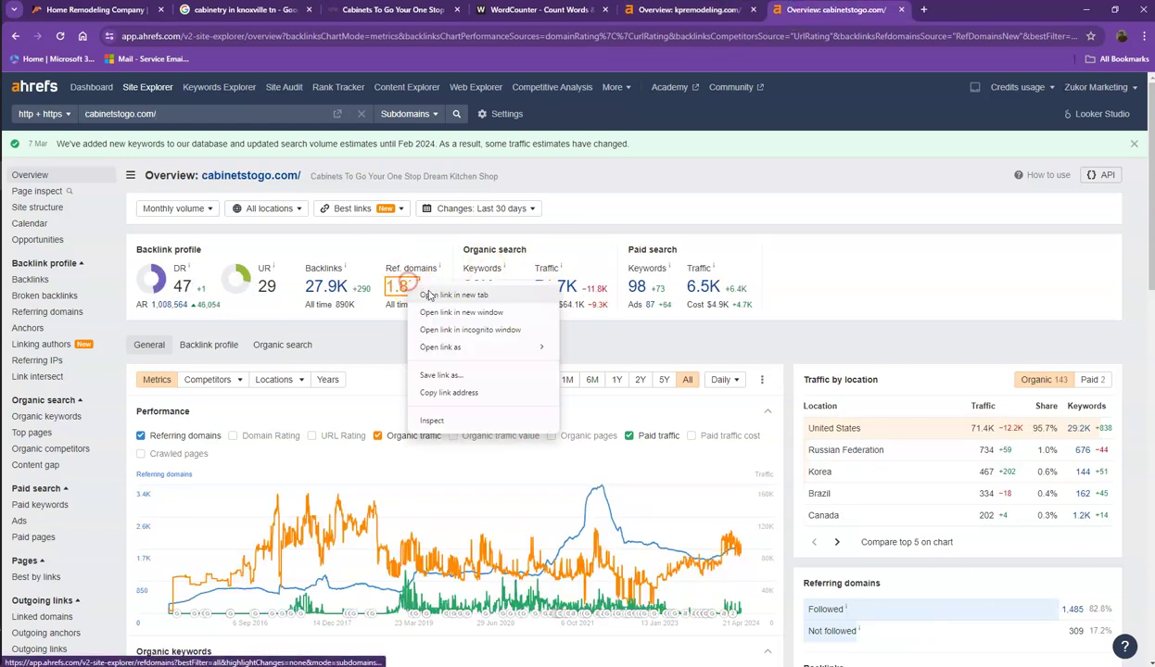
click(431, 295)
right_click(477, 288)
click(507, 296)
click(812, 13)
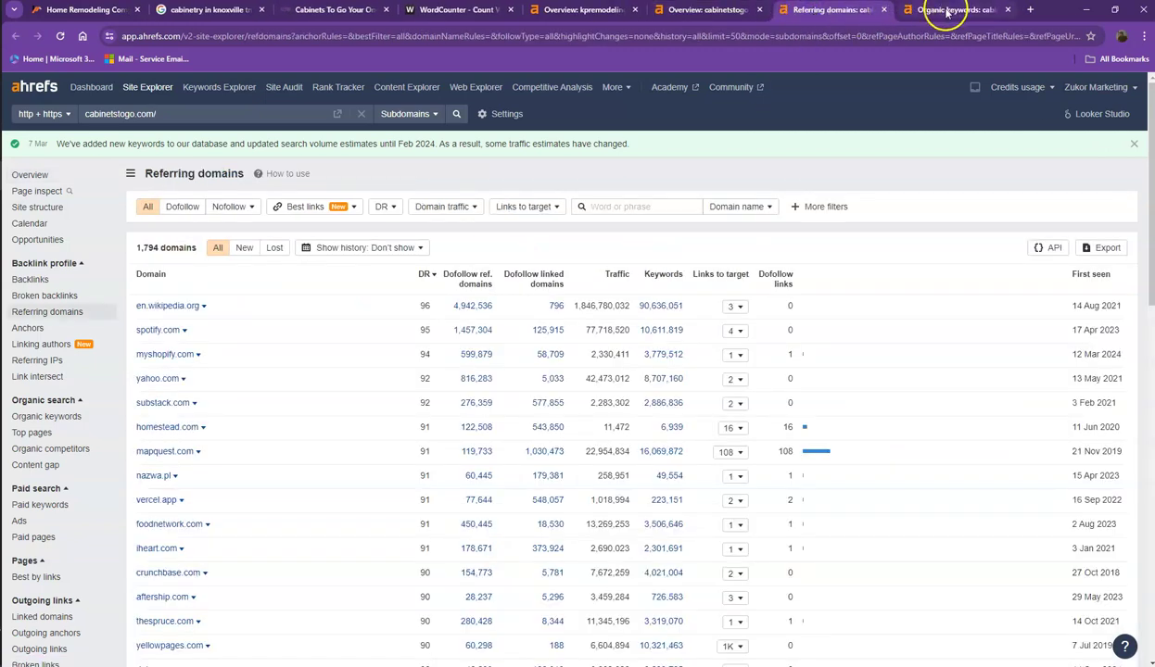
click(947, 11)
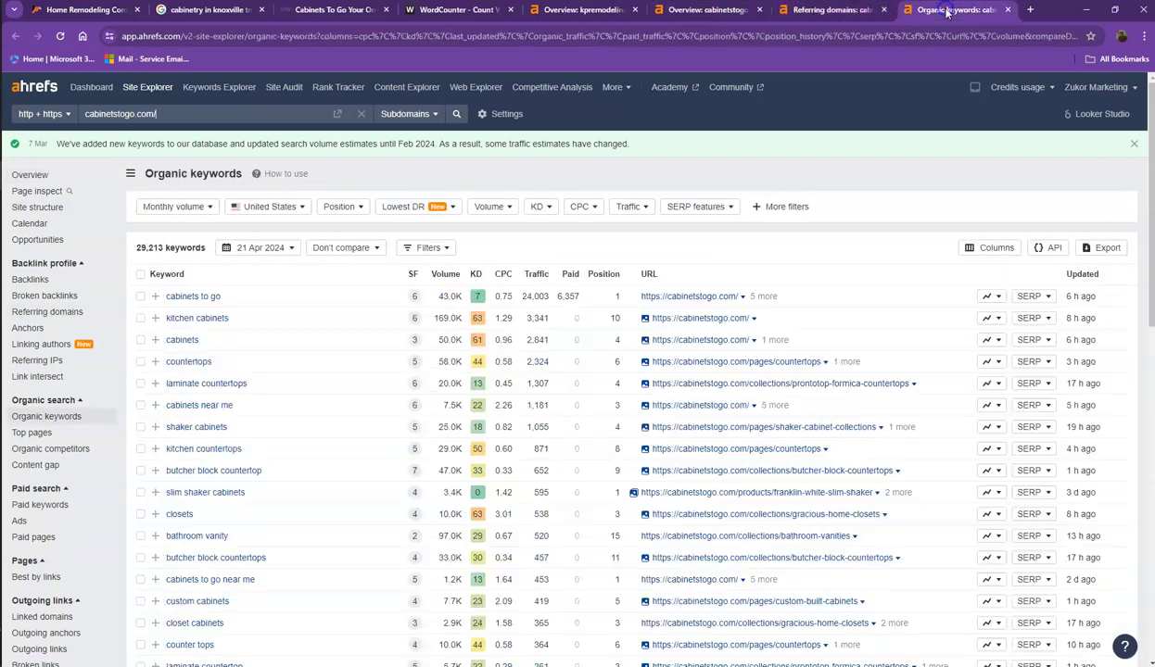
click(830, 11)
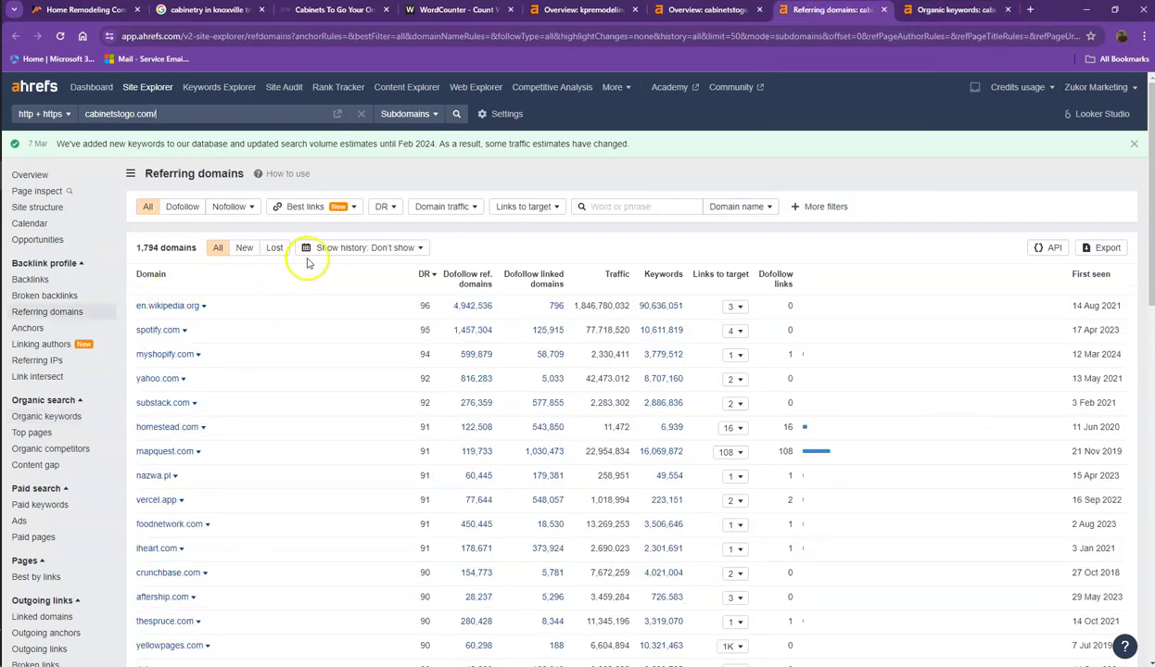
- Page through cabinetstogo.com's 1,794 referring domains to page 3
scroll(323, 289, down, 2)
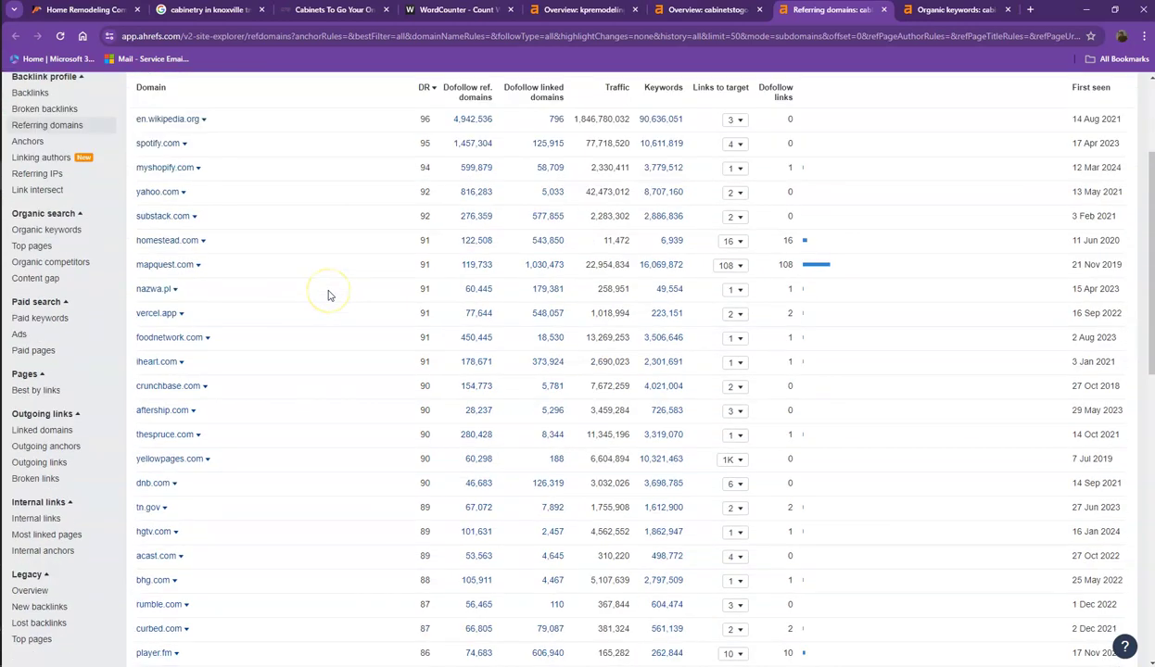
scroll(330, 297, down, 3)
scroll(328, 295, down, 2)
scroll(314, 348, down, 2)
click(162, 578)
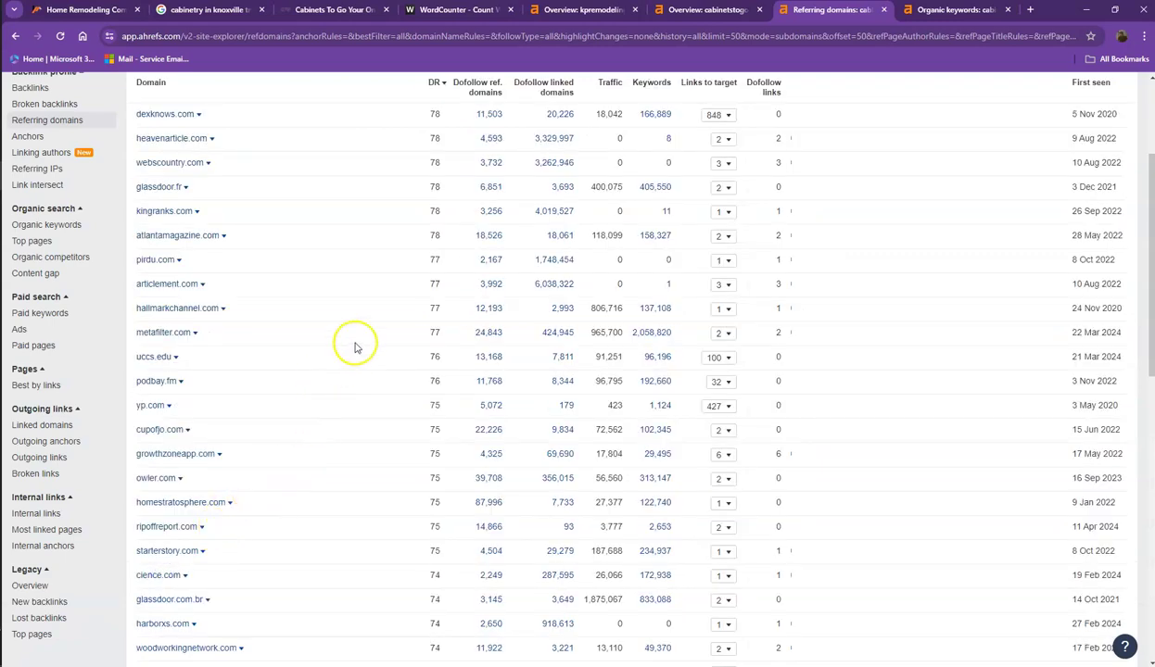
scroll(353, 340, down, 3)
scroll(355, 343, down, 3)
scroll(356, 343, down, 1)
scroll(343, 352, down, 1)
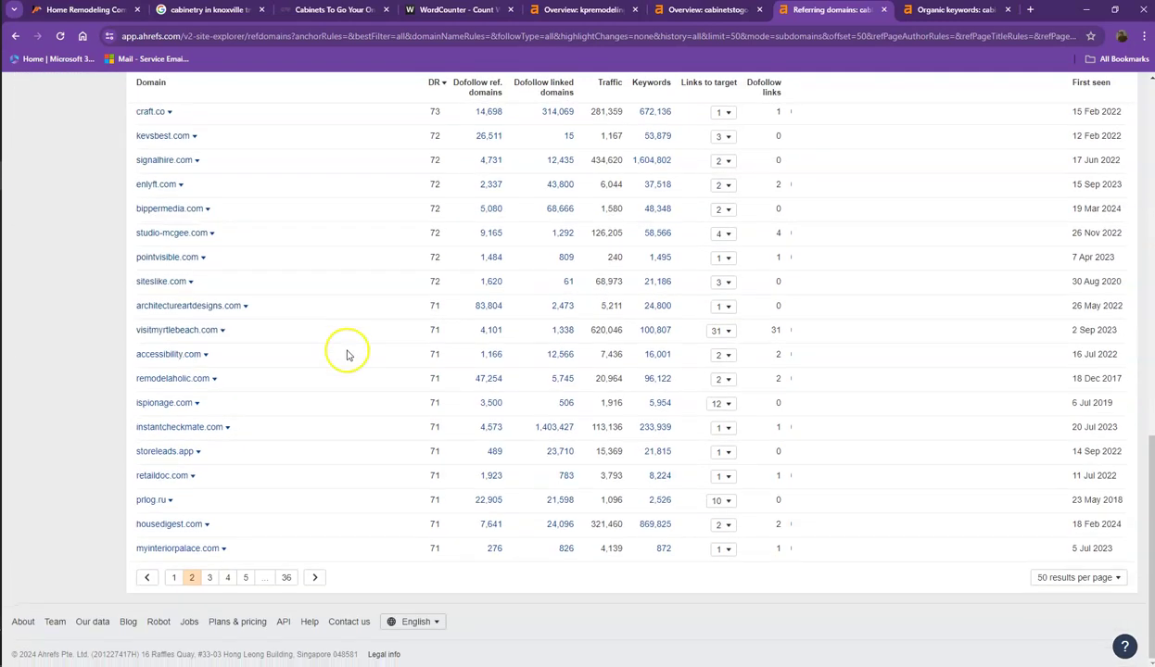
click(210, 578)
scroll(386, 399, down, 5)
scroll(386, 390, down, 5)
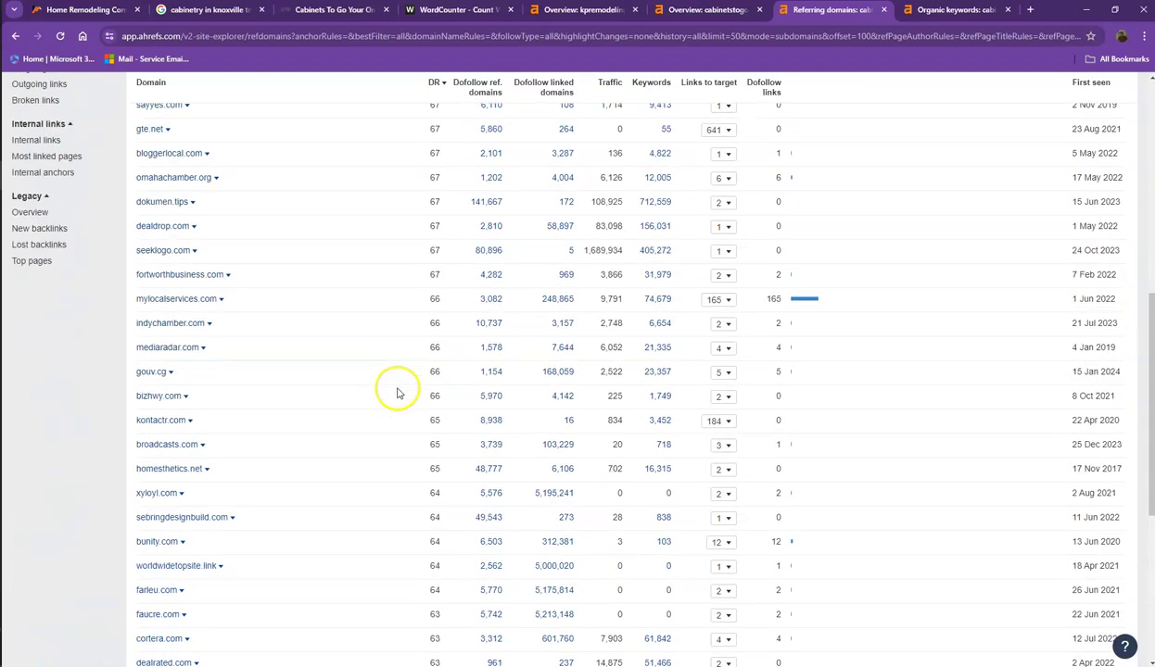
scroll(386, 389, down, 5)
- Page through cabinetstogo.com's organic keywords to page 3, noting 'built in cabinets'
click(955, 9)
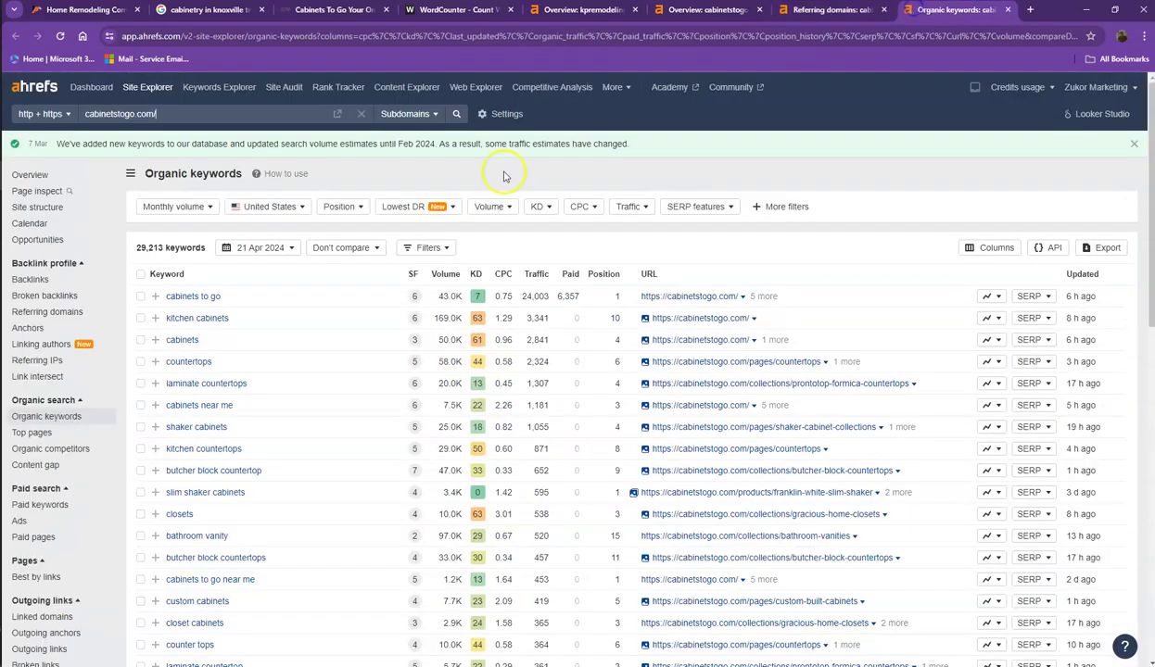
scroll(415, 246, down, 1)
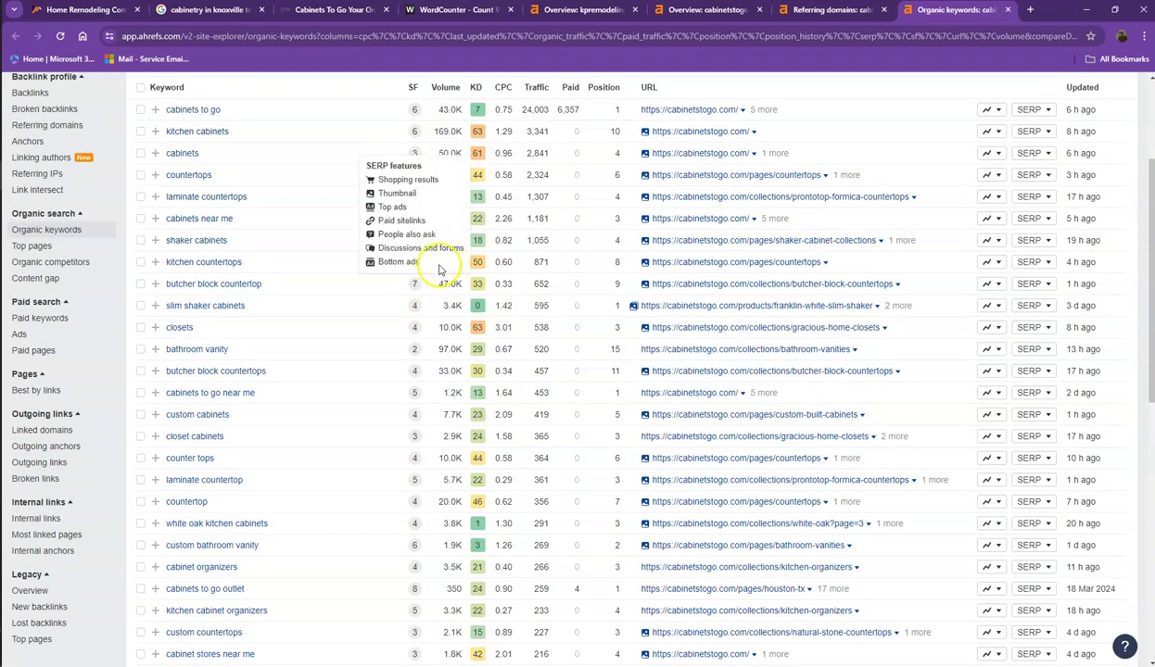
scroll(309, 273, down, 1)
scroll(308, 274, down, 3)
scroll(309, 274, down, 2)
scroll(308, 319, down, 1)
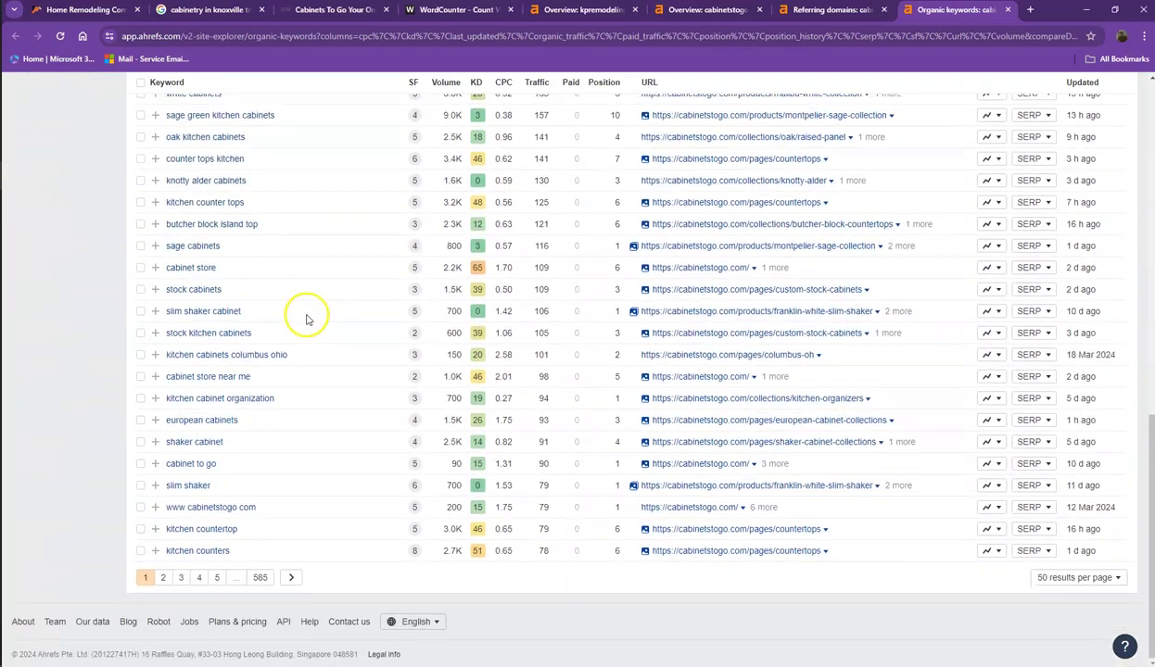
click(170, 577)
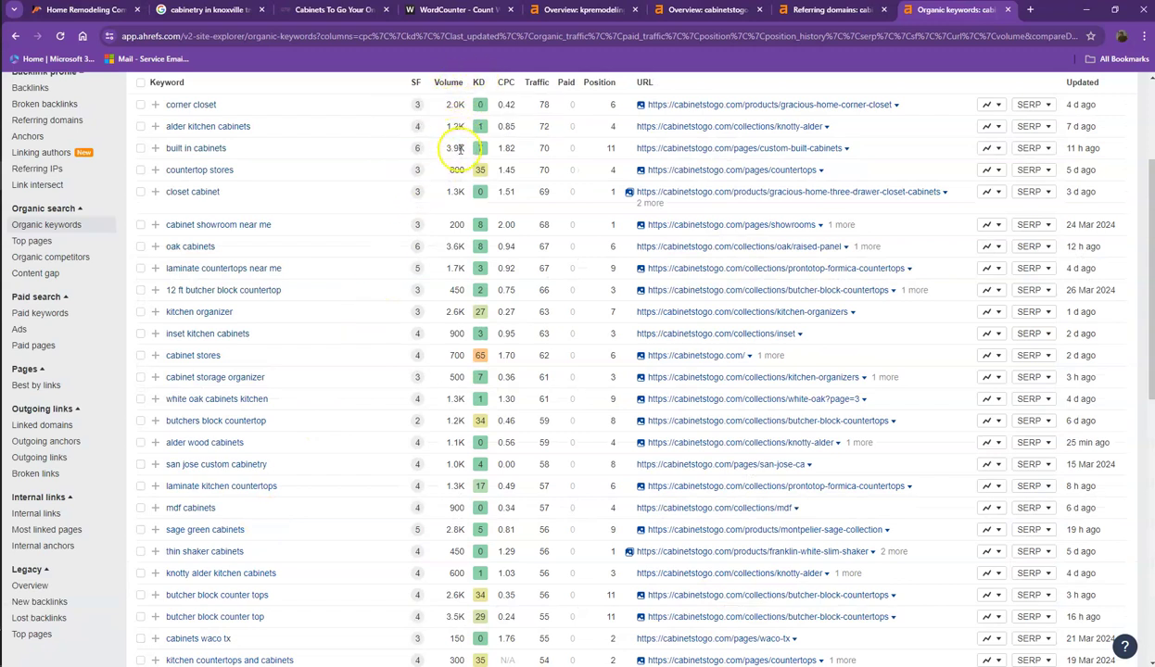
drag(466, 153, 190, 151)
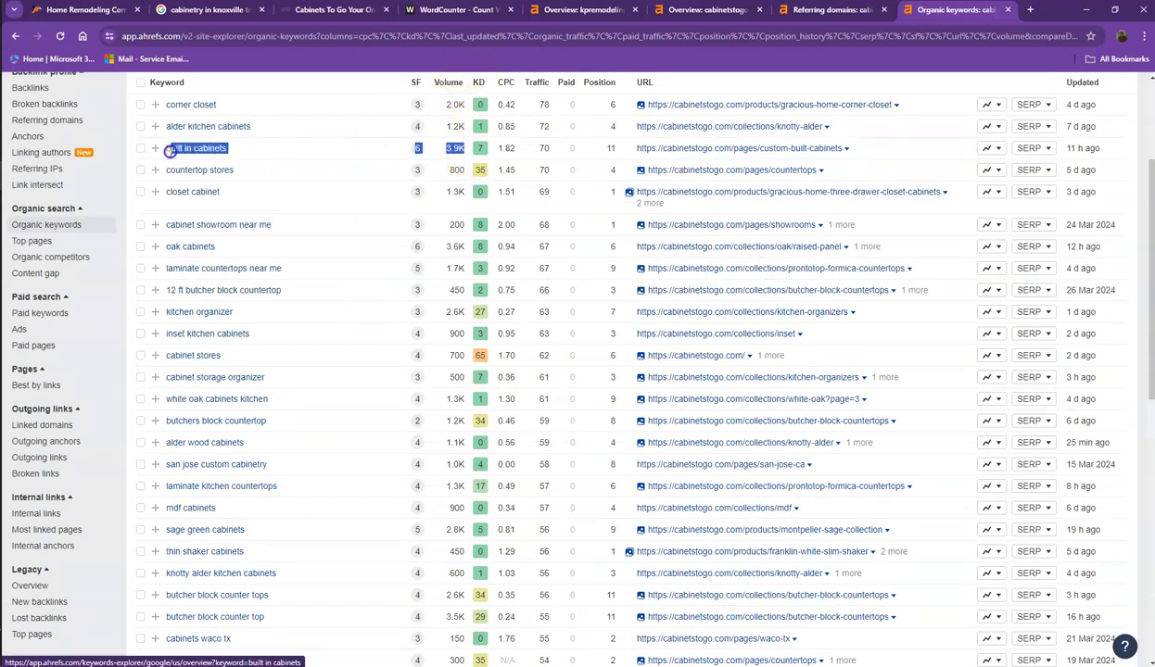
click(304, 151)
scroll(334, 181, down, 5)
scroll(355, 230, down, 5)
click(212, 577)
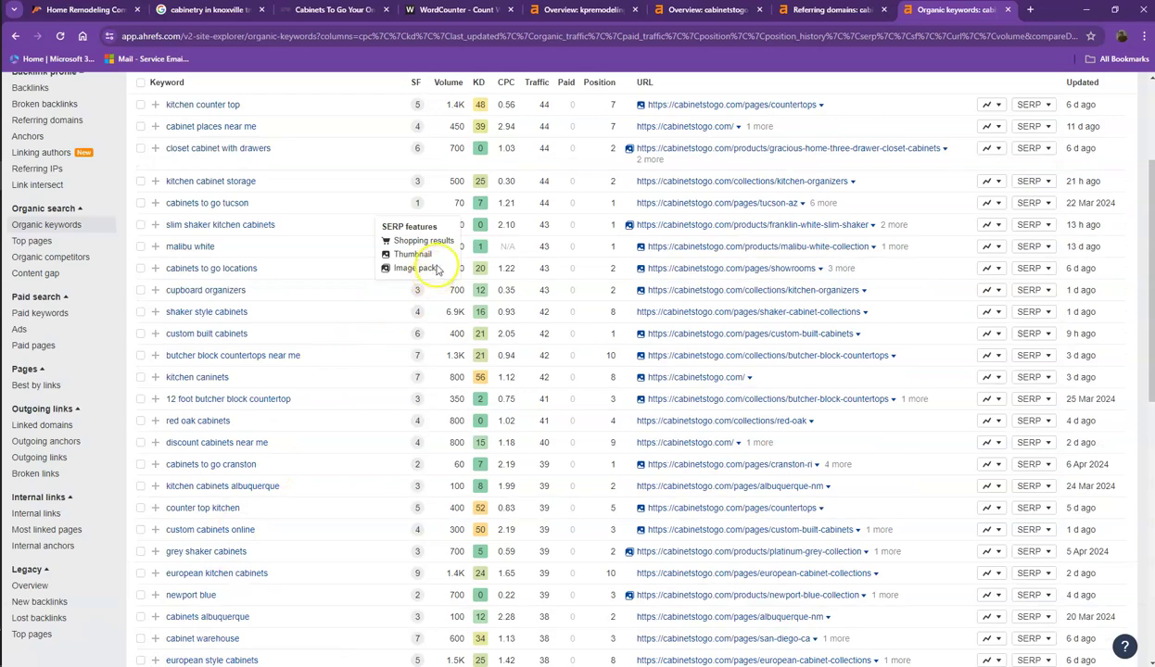
scroll(435, 270, down, 5)
scroll(437, 269, down, 3)
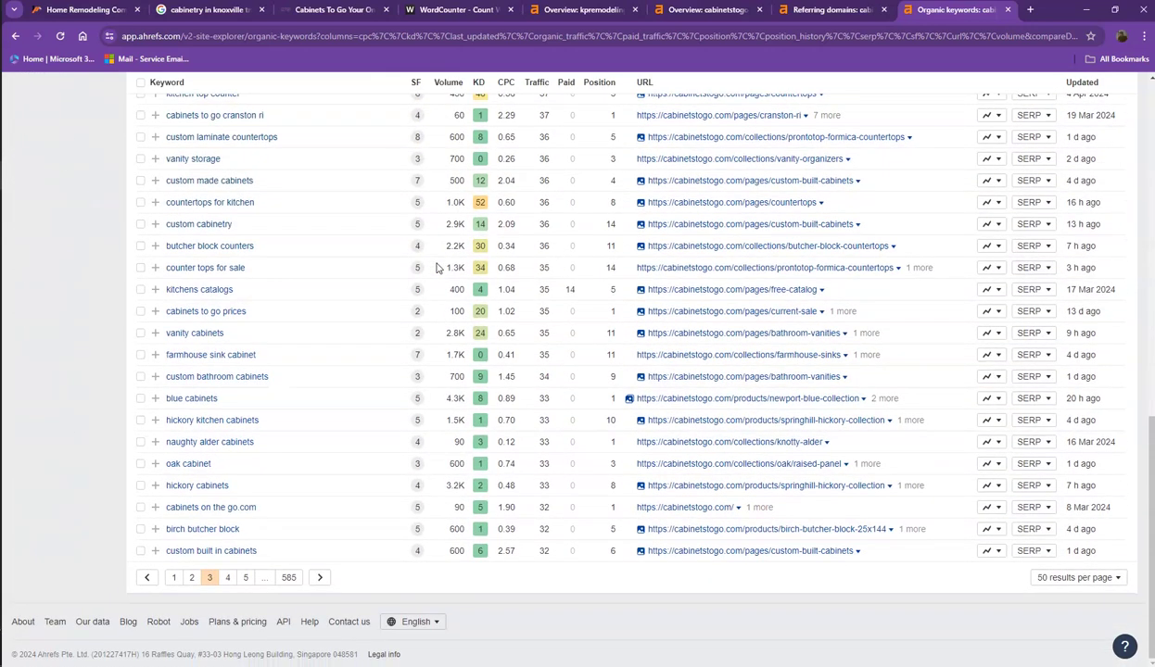
- Close the Ahrefs reports and inspect the K&P homepage's house and 50% Off photos
click(884, 10)
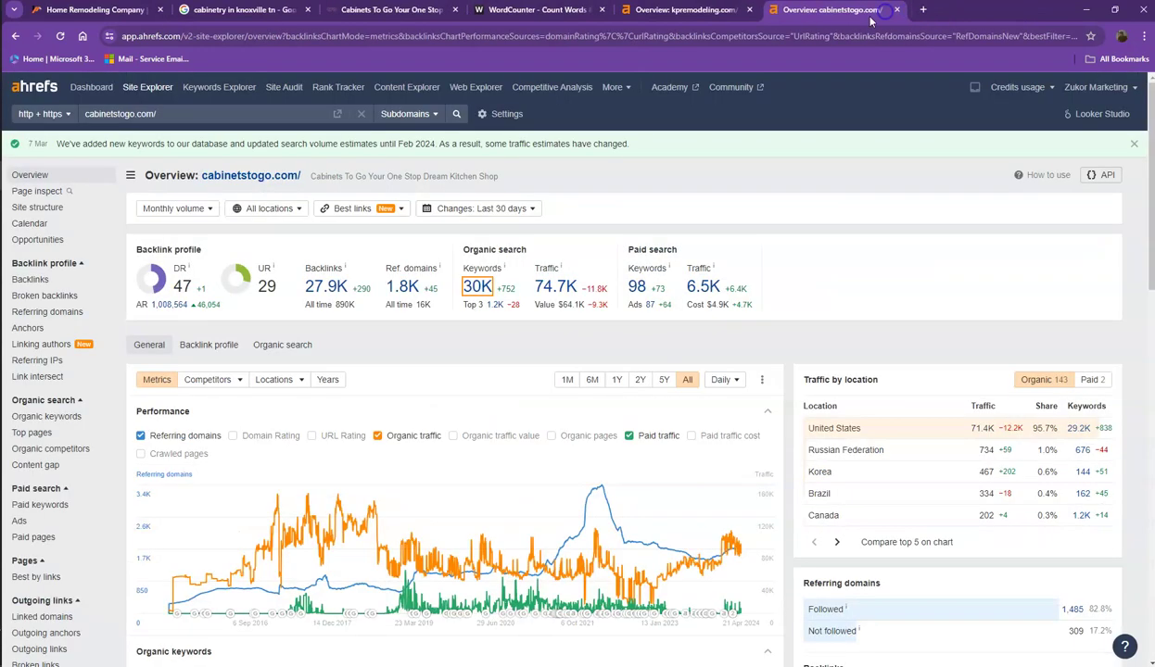
click(116, 11)
scroll(371, 232, down, 3)
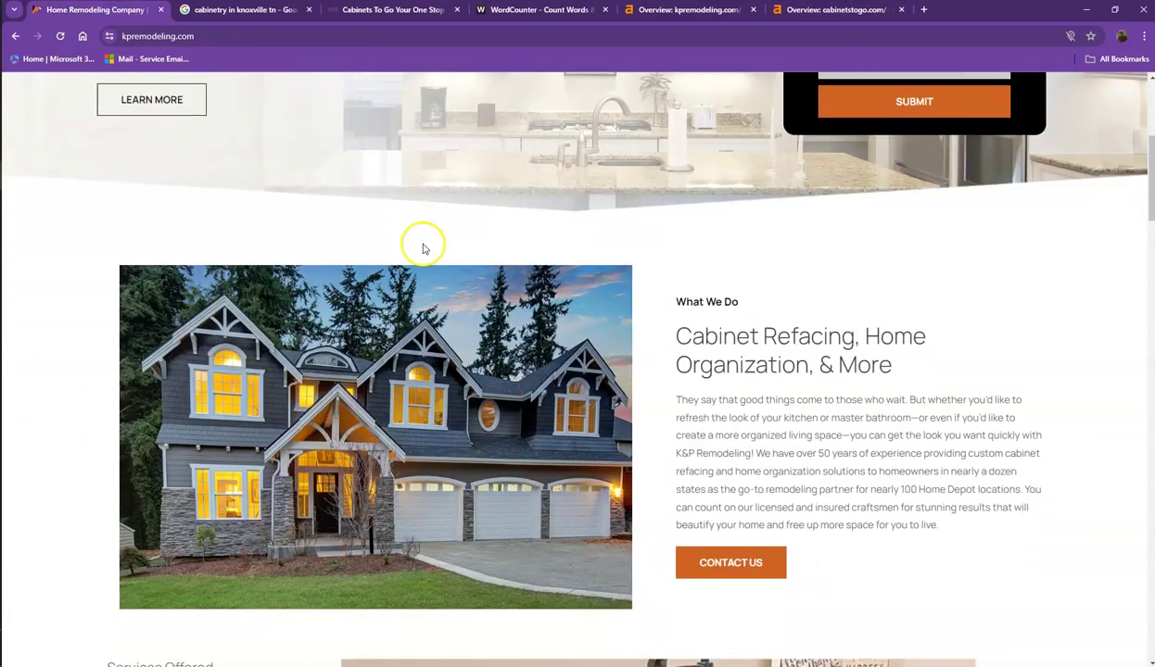
right_click(358, 199)
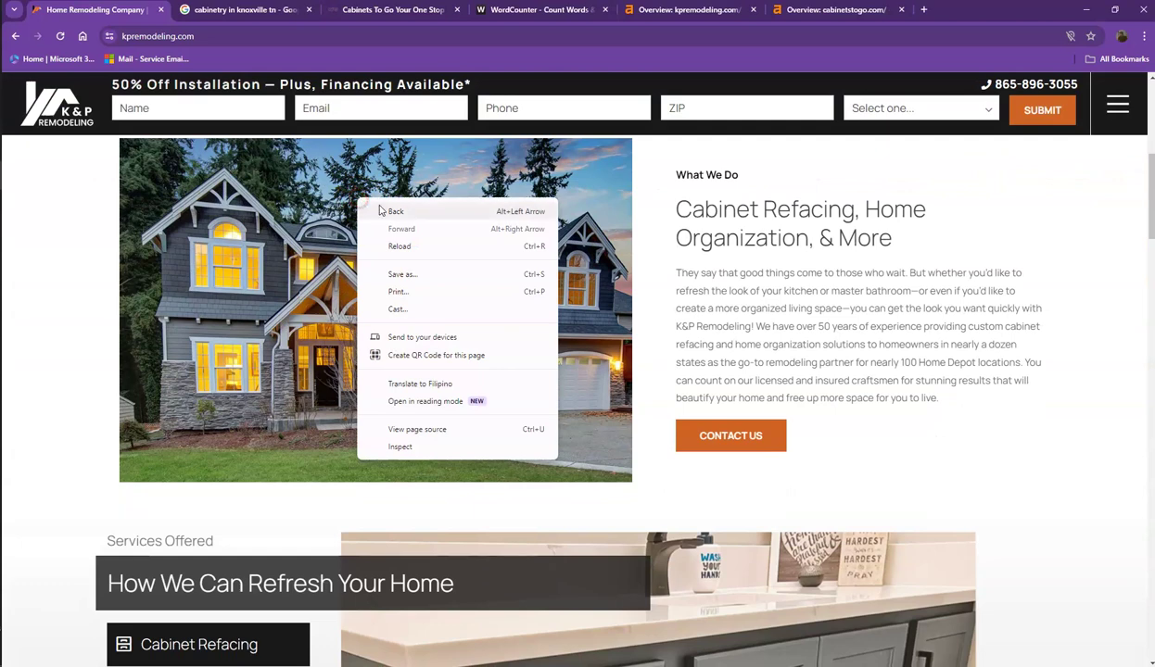
click(106, 275)
scroll(129, 288, down, 3)
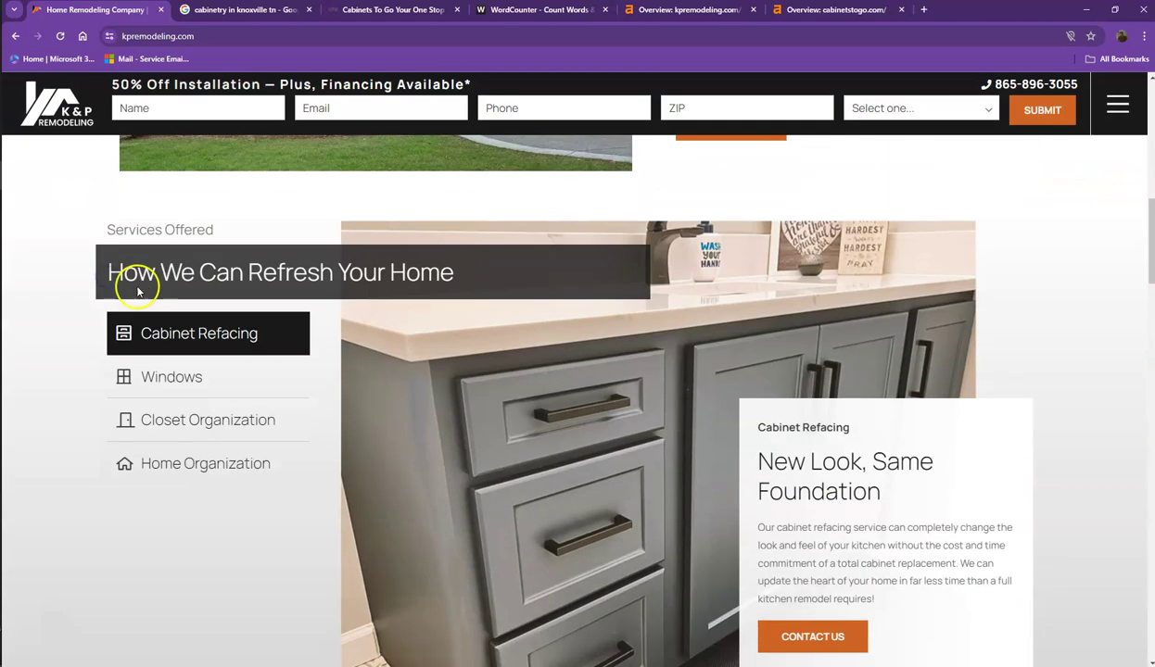
scroll(271, 311, down, 3)
scroll(270, 311, down, 3)
scroll(278, 297, down, 2)
right_click(312, 276)
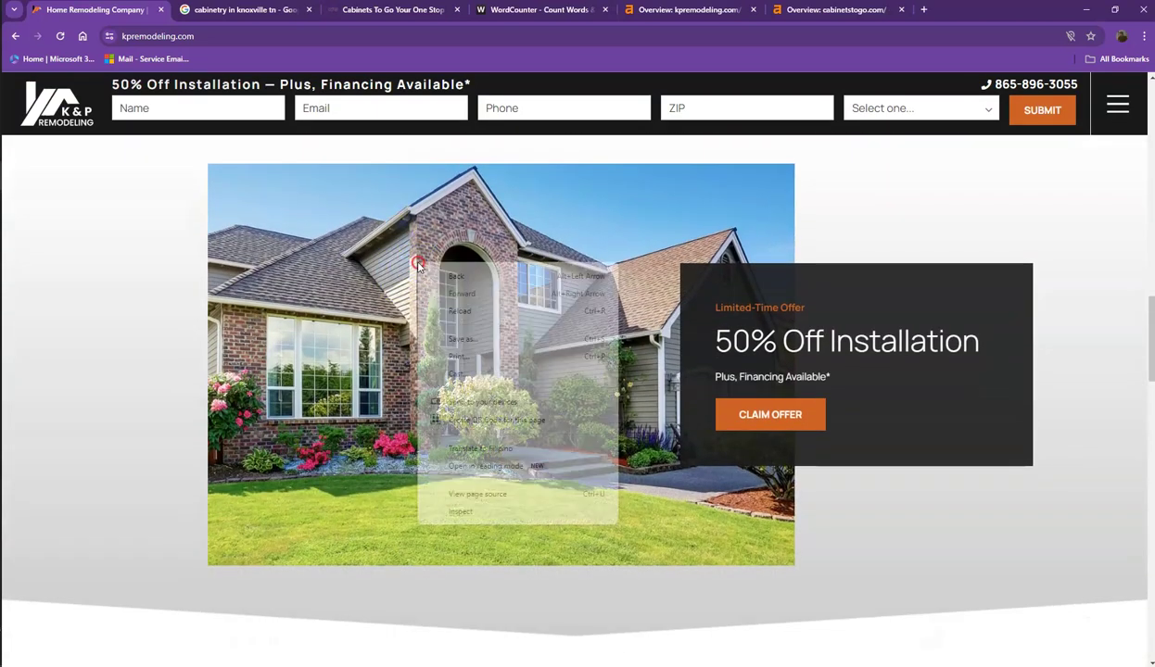
click(128, 254)
- Inspect the consultation photo and gallery image, then scroll back to the top
scroll(255, 261, down, 5)
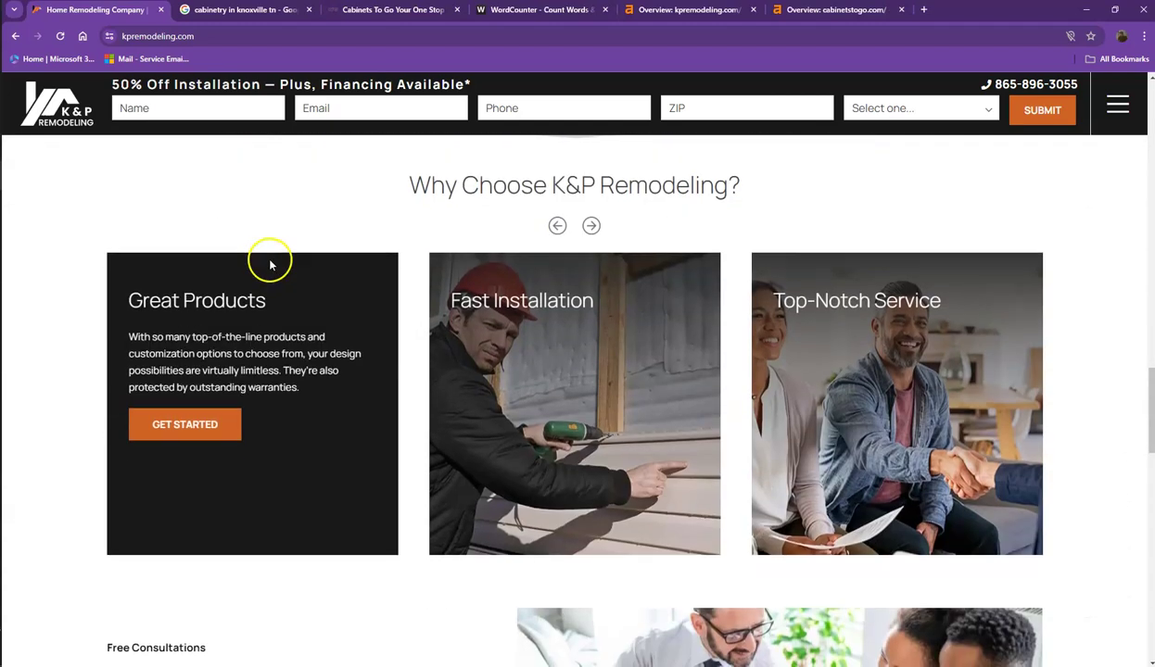
scroll(271, 263, down, 3)
scroll(271, 261, down, 1)
right_click(707, 263)
click(83, 225)
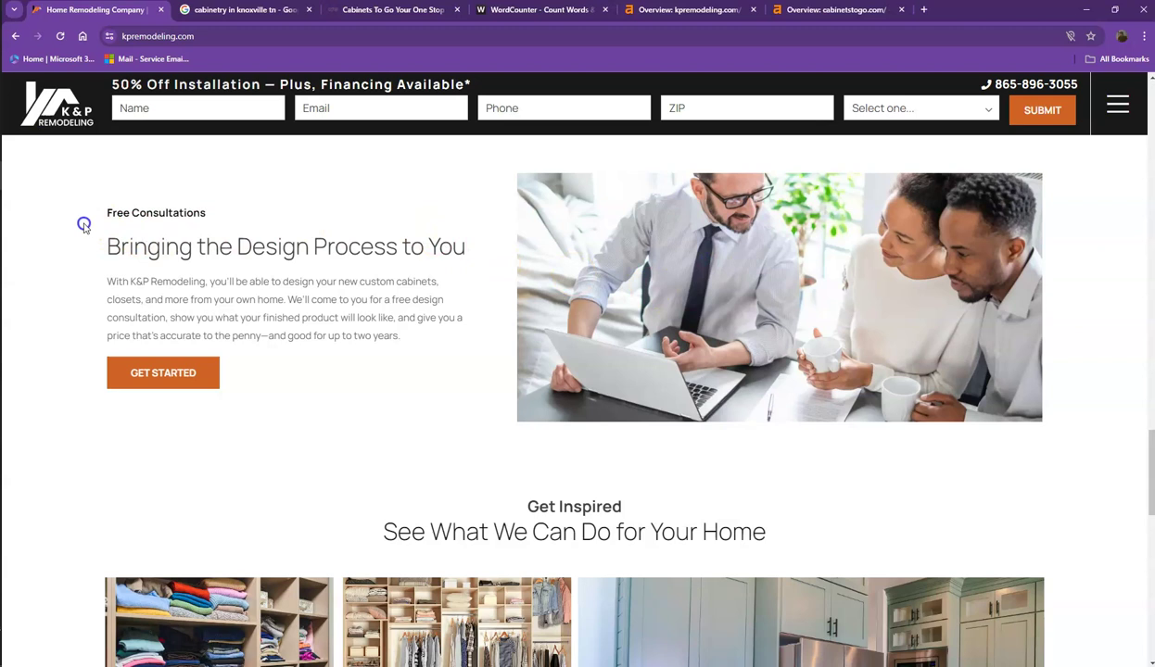
scroll(99, 224, down, 2)
scroll(168, 227, down, 2)
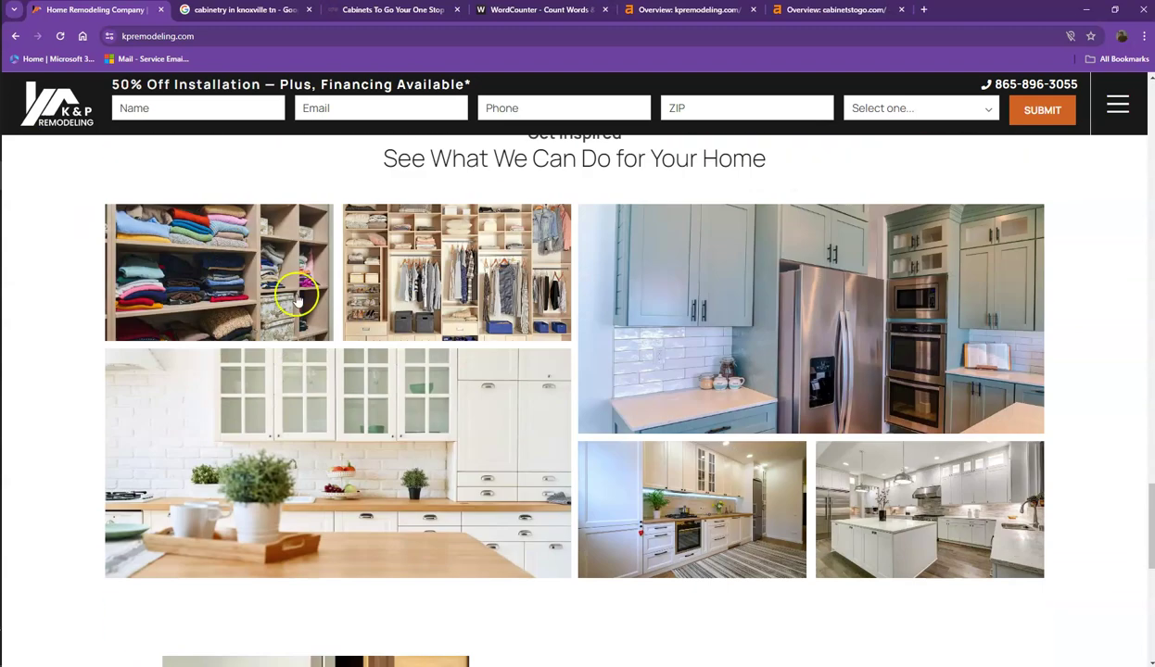
right_click(430, 274)
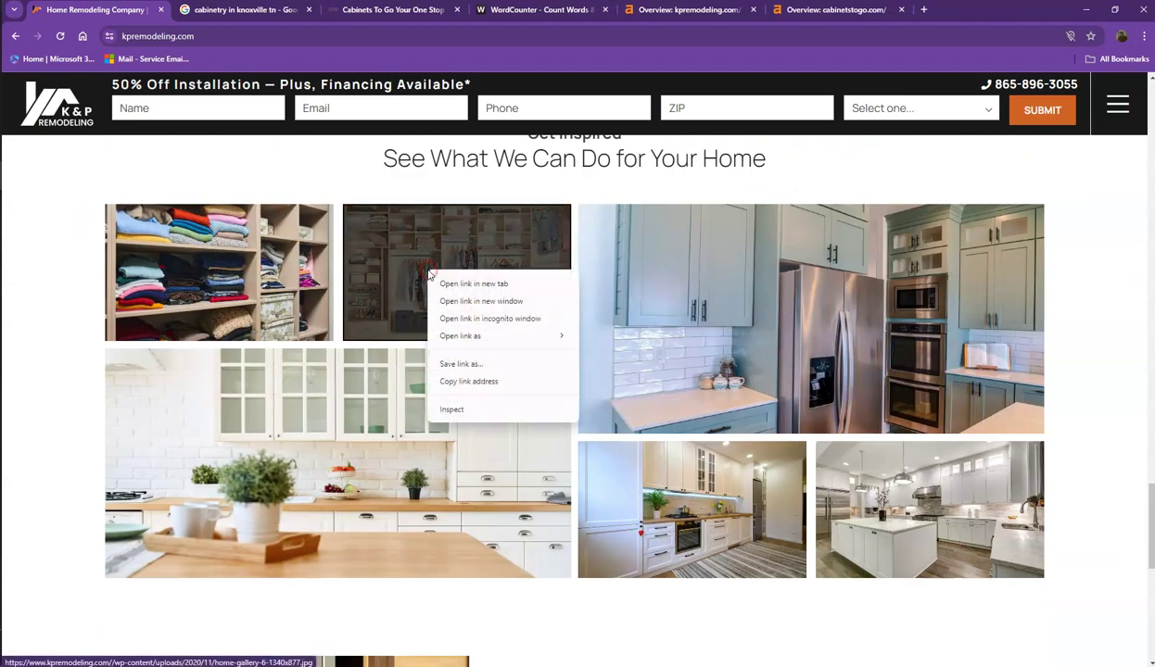
click(84, 256)
scroll(84, 256, up, 3)
scroll(111, 268, up, 4)
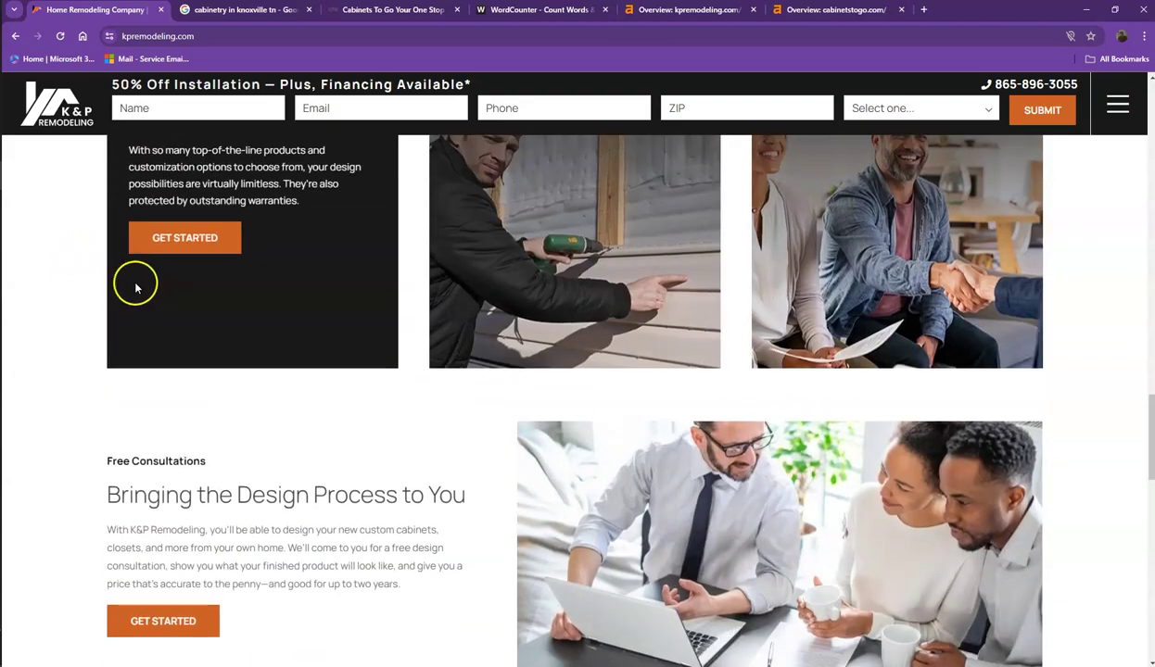
scroll(142, 283, up, 2)
scroll(142, 283, up, 2)
scroll(178, 268, up, 2)
scroll(213, 264, up, 4)
scroll(250, 263, up, 2)
scroll(249, 265, up, 3)
scroll(251, 251, up, 3)
scroll(386, 173, up, 3)
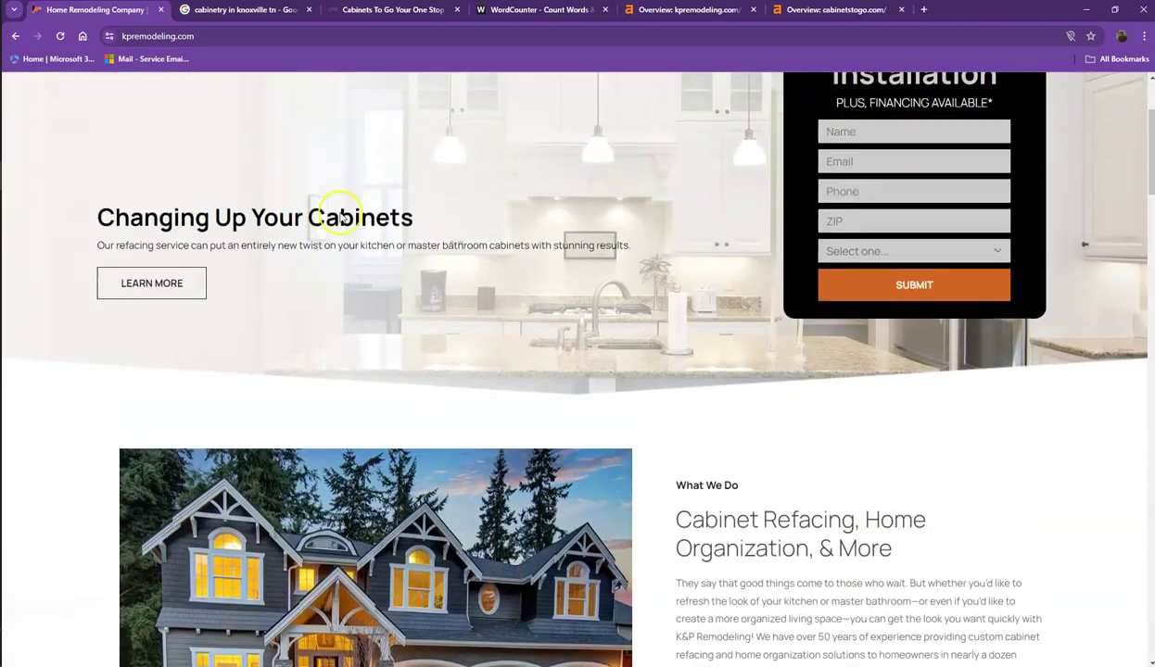
- Highlight the 166-word figure in WordCounter's homepage text tally
click(501, 10)
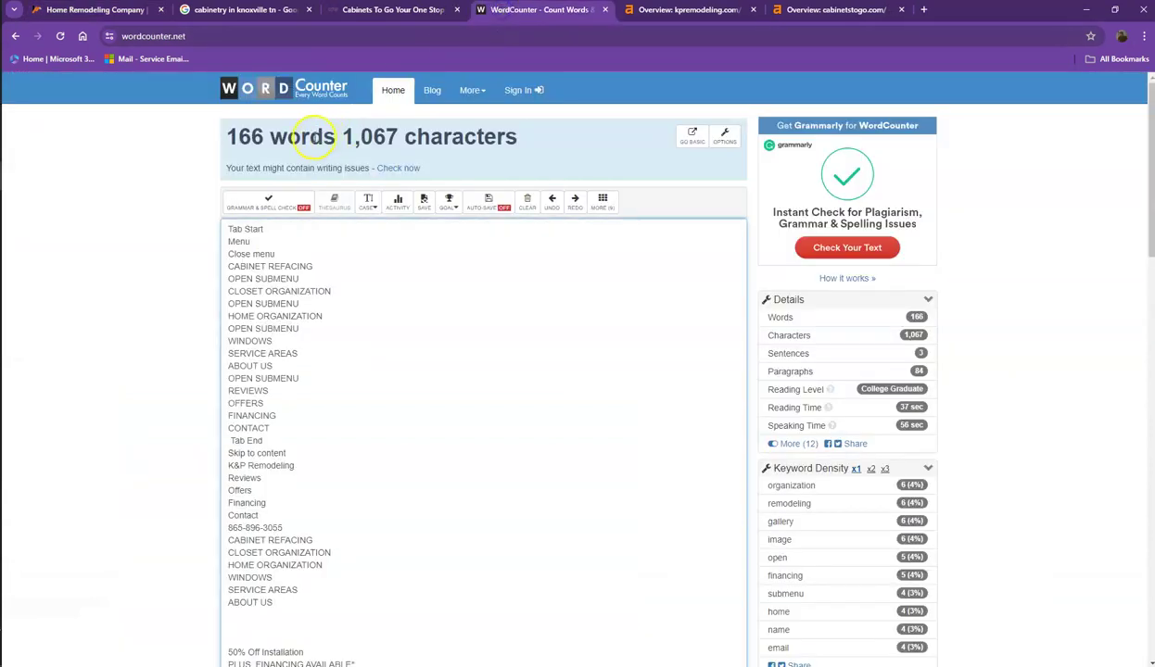
drag(227, 137, 326, 136)
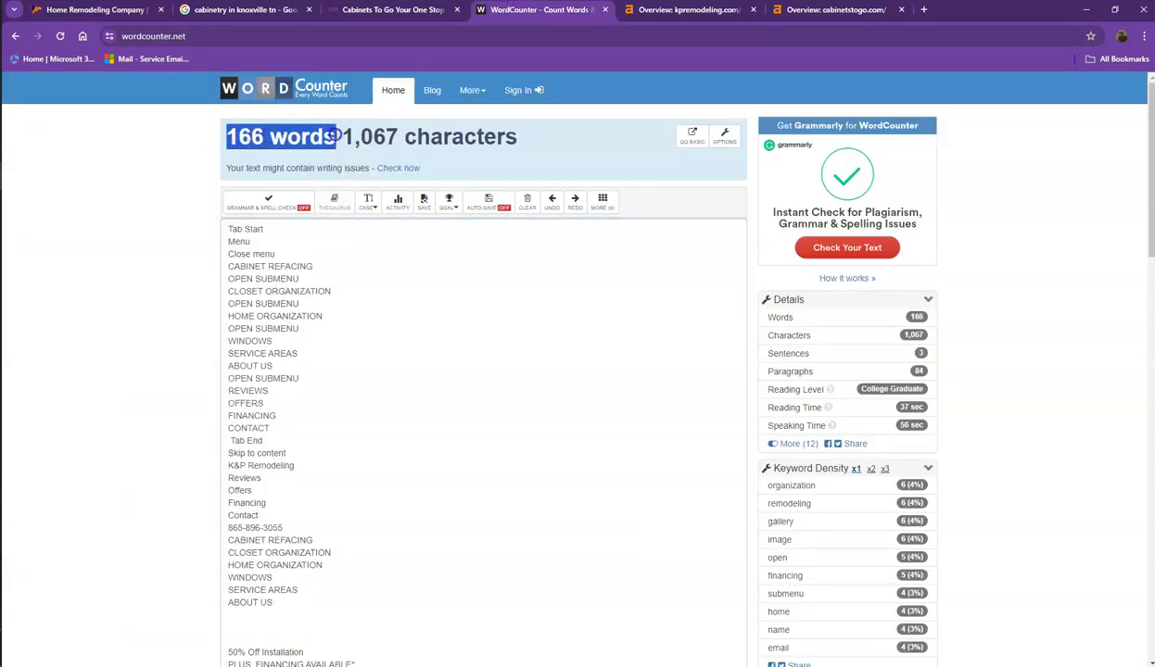
click(335, 136)
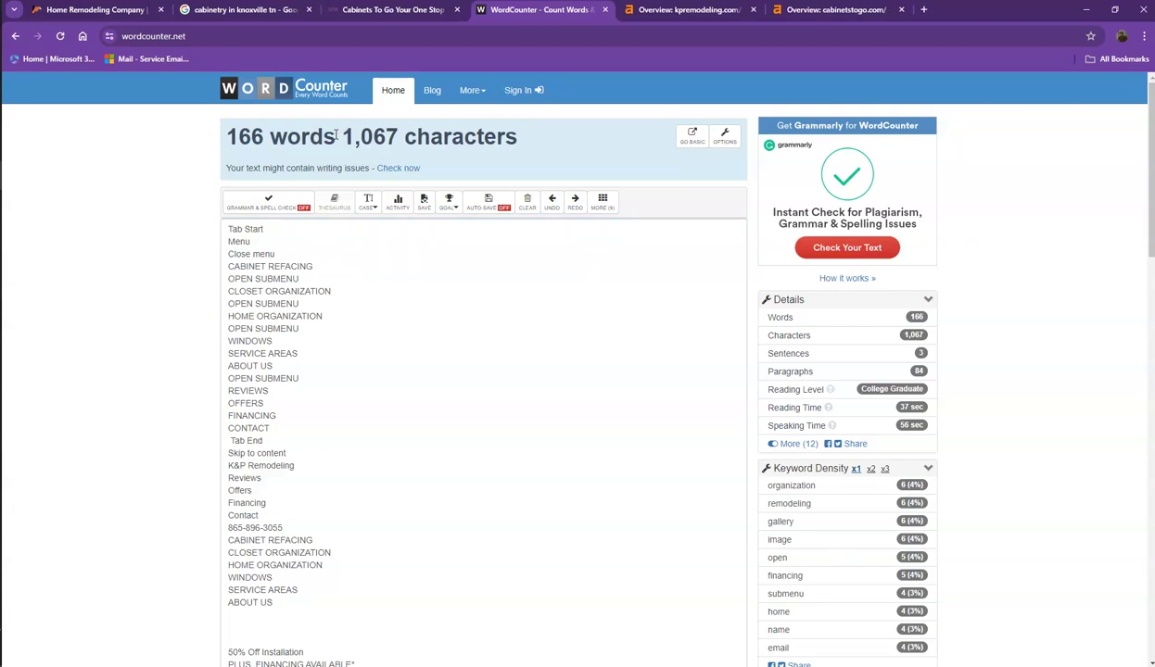
- Review the Houzz result, local pack and related searches for 'cabinetry in knoxville tn'
click(260, 11)
drag(141, 295, 284, 269)
click(90, 310)
scroll(93, 319, down, 4)
scroll(98, 324, down, 2)
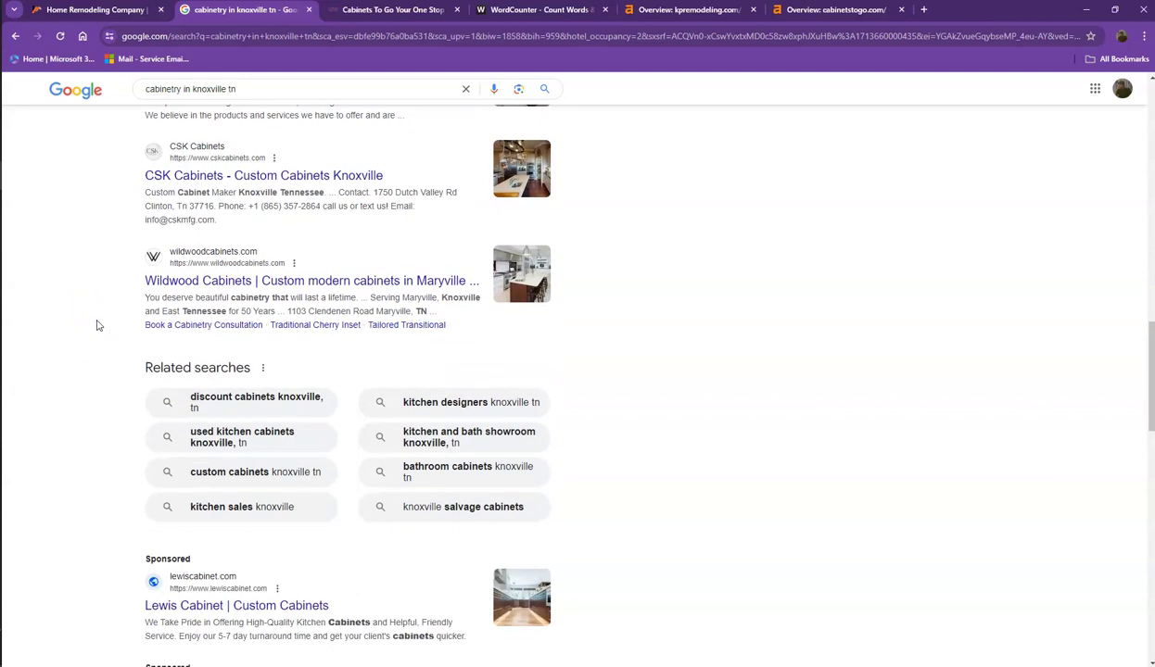
scroll(98, 324, up, 5)
scroll(97, 326, up, 3)
scroll(102, 327, up, 2)
scroll(102, 326, up, 3)
click(132, 336)
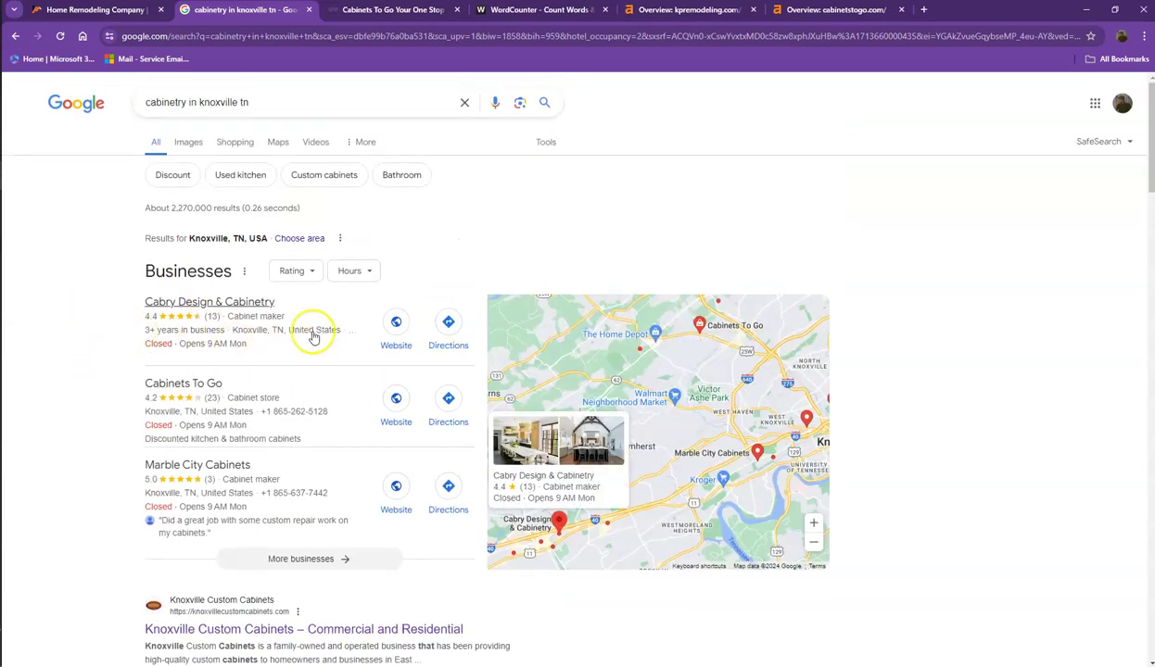
mouse_move(278, 324)
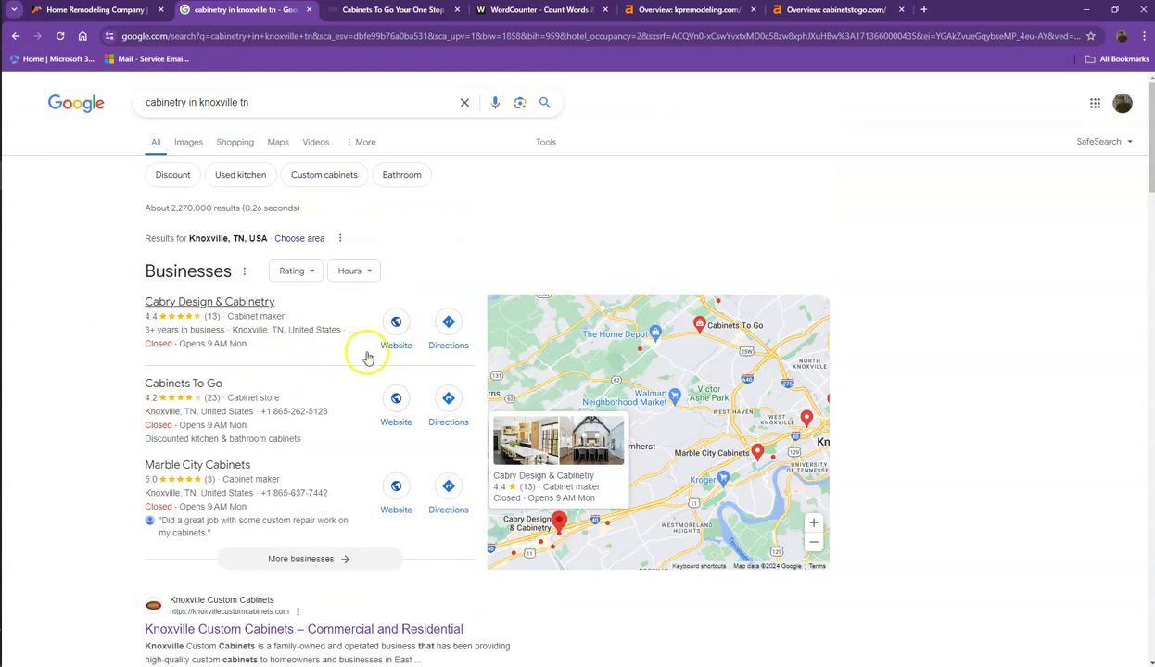
- Return to the K&P Remodeling homepage tab and scroll down through it to the footer
click(113, 11)
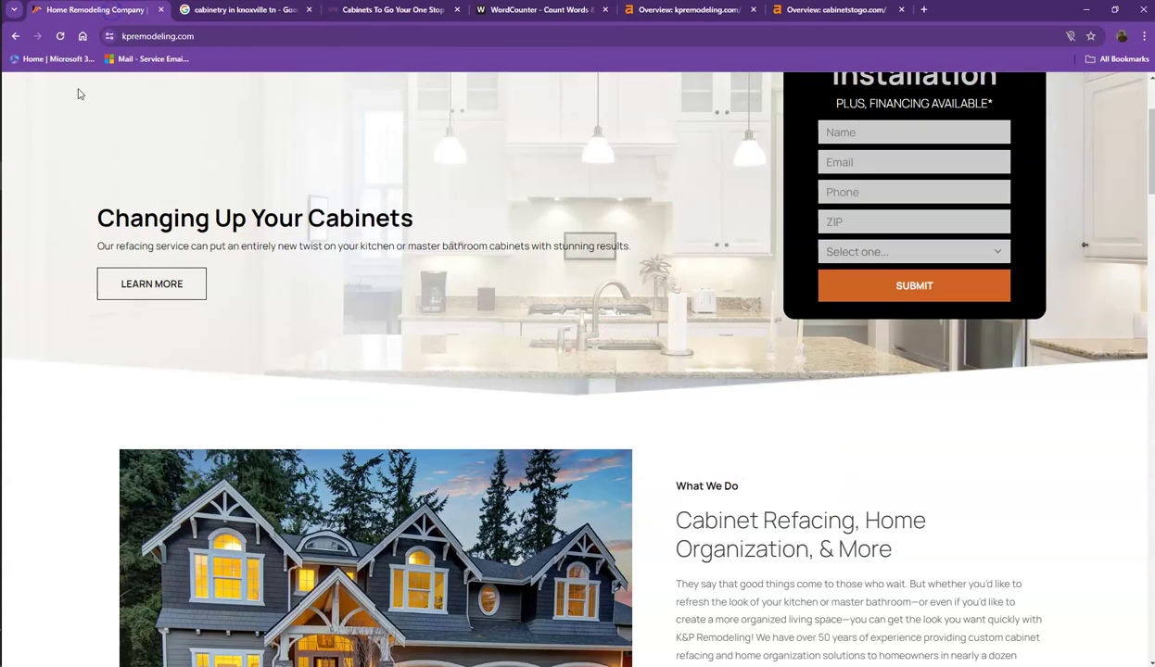
scroll(91, 227, up, 2)
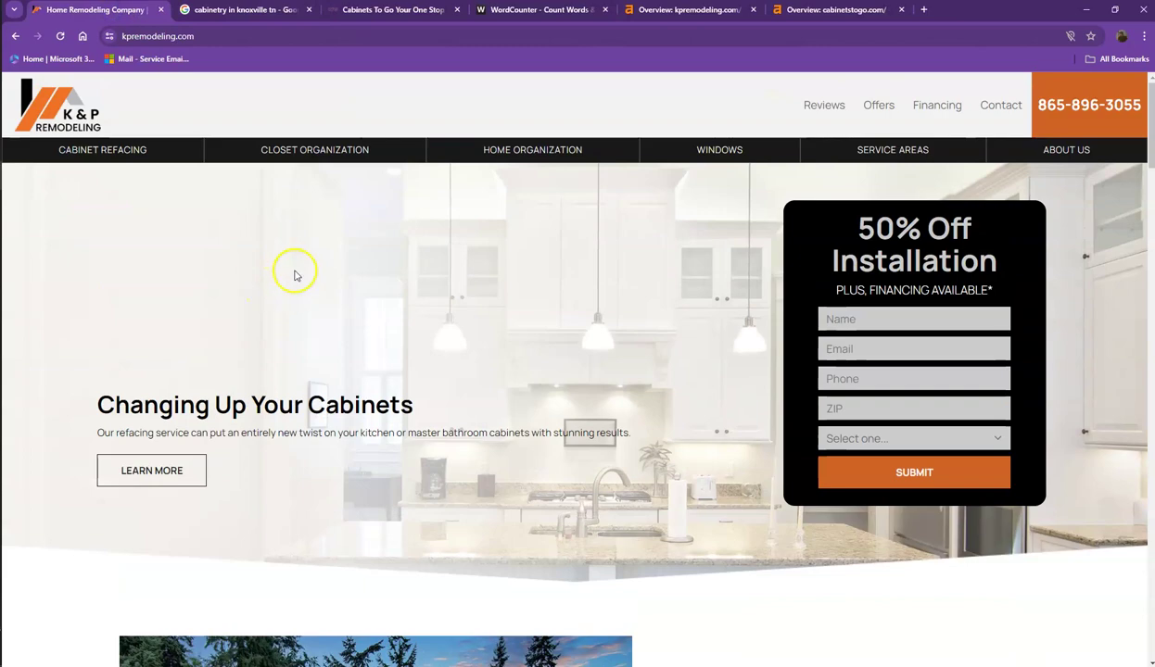
scroll(328, 239, down, 2)
scroll(324, 237, down, 3)
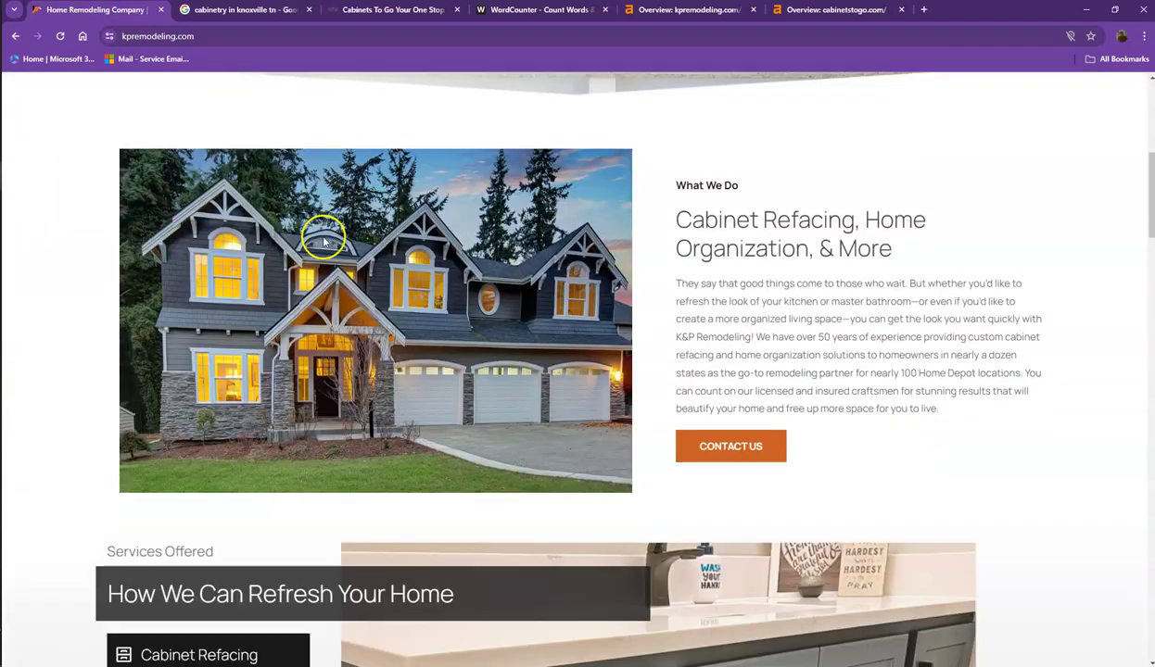
scroll(324, 236, down, 2)
scroll(324, 239, down, 3)
scroll(324, 239, down, 3)
scroll(319, 240, down, 3)
scroll(307, 239, down, 2)
scroll(278, 235, down, 2)
scroll(268, 232, down, 2)
scroll(268, 232, down, 4)
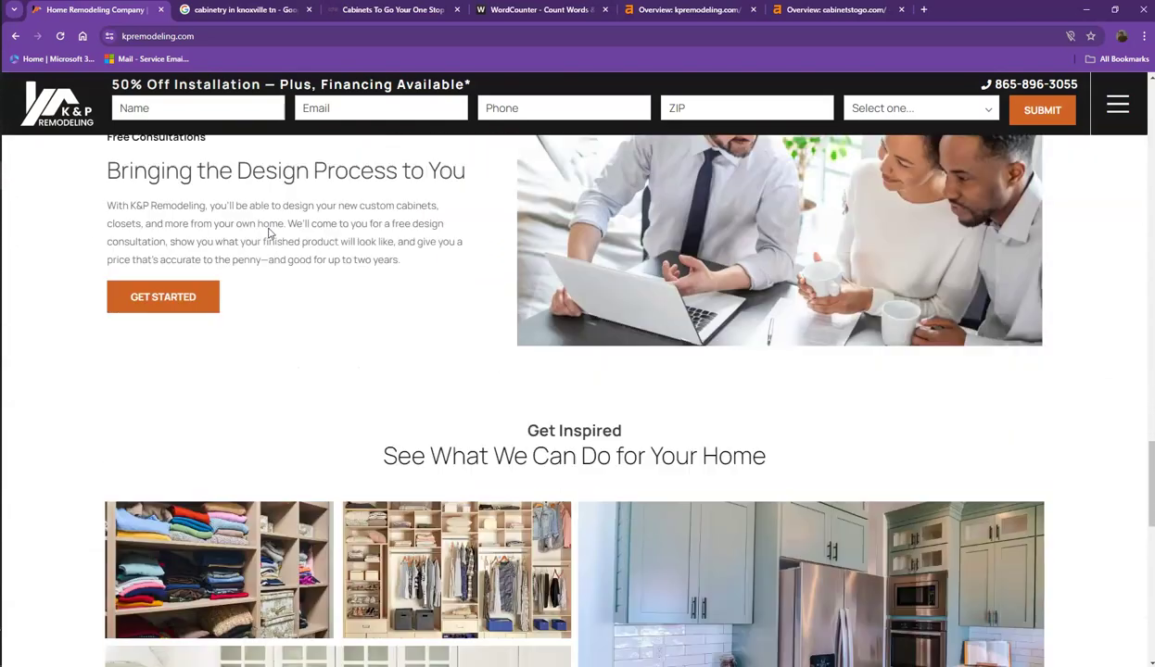
scroll(264, 234, down, 4)
scroll(260, 238, down, 3)
scroll(258, 237, down, 3)
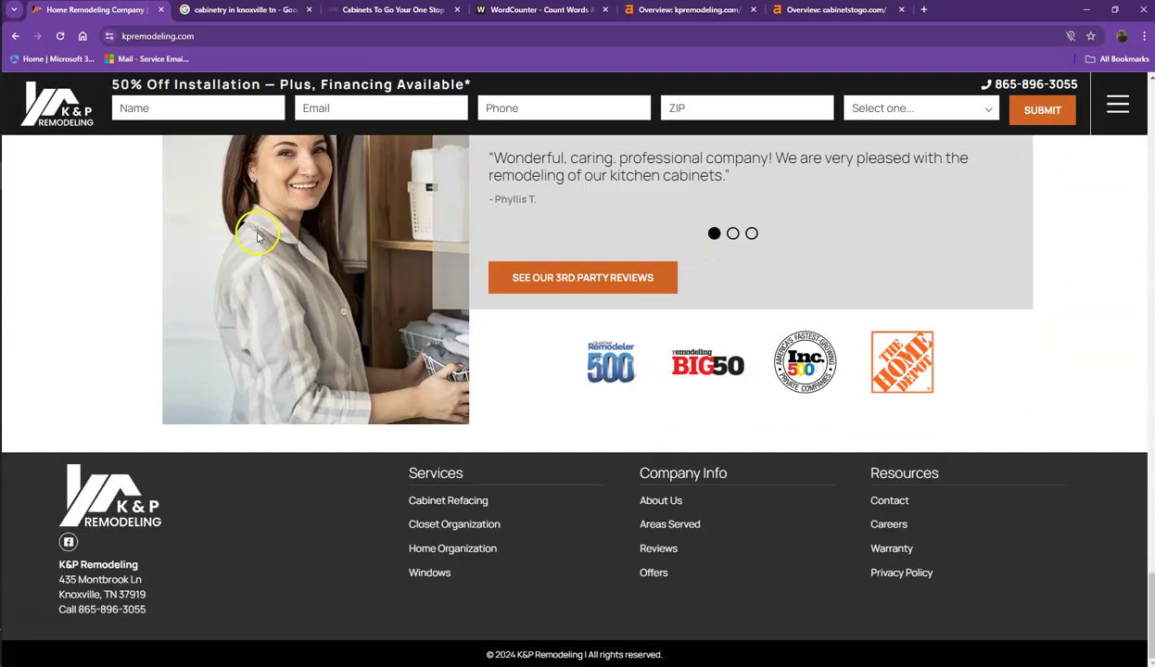
- Scroll the K&P Remodeling homepage back up to its top hero section
scroll(276, 248, up, 3)
scroll(259, 265, up, 4)
scroll(261, 270, up, 3)
scroll(260, 268, up, 3)
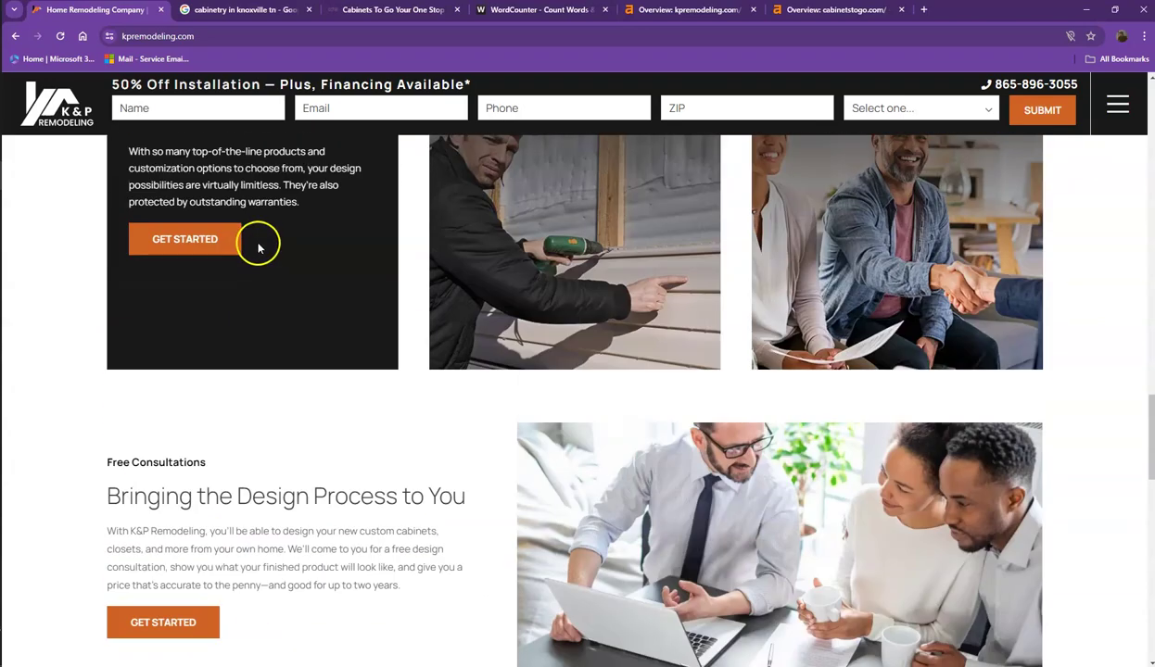
scroll(268, 267, up, 2)
scroll(340, 298, up, 1)
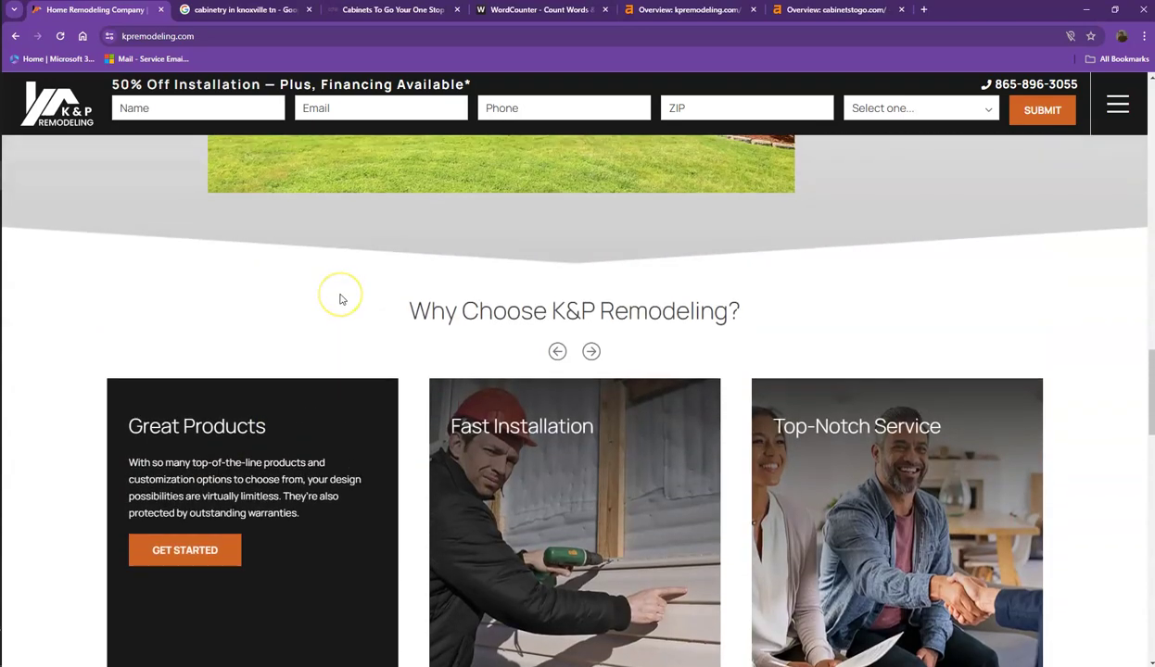
scroll(341, 299, up, 2)
scroll(340, 299, up, 2)
scroll(341, 299, up, 2)
scroll(342, 299, up, 2)
scroll(342, 298, up, 2)
scroll(342, 299, up, 1)
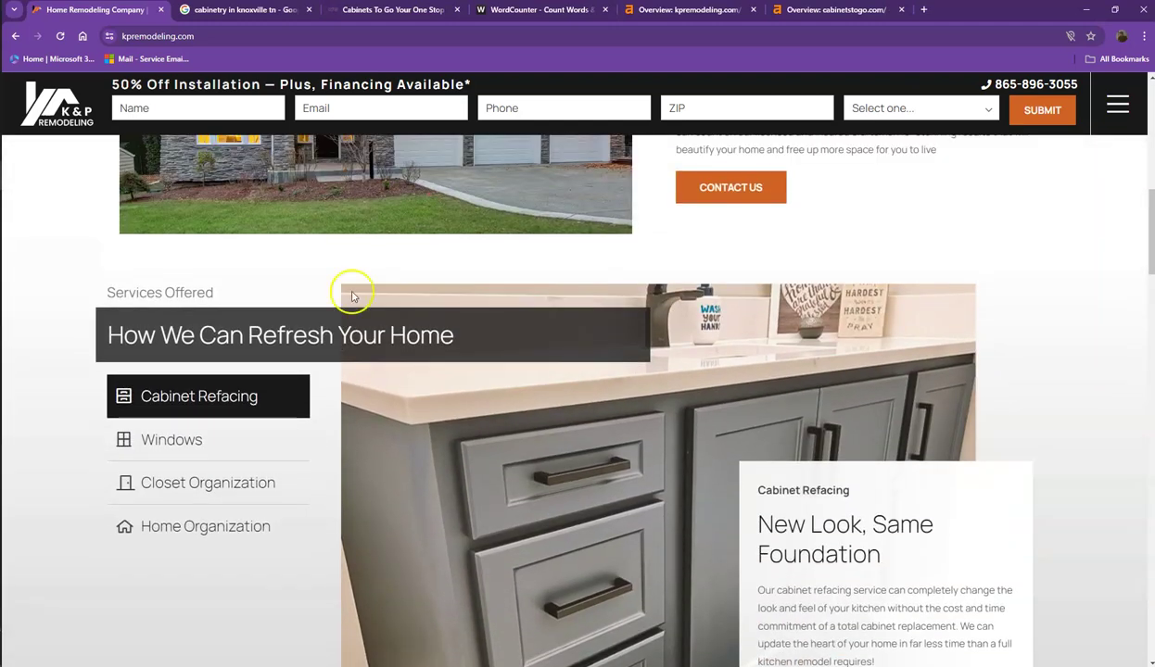
scroll(361, 298, up, 2)
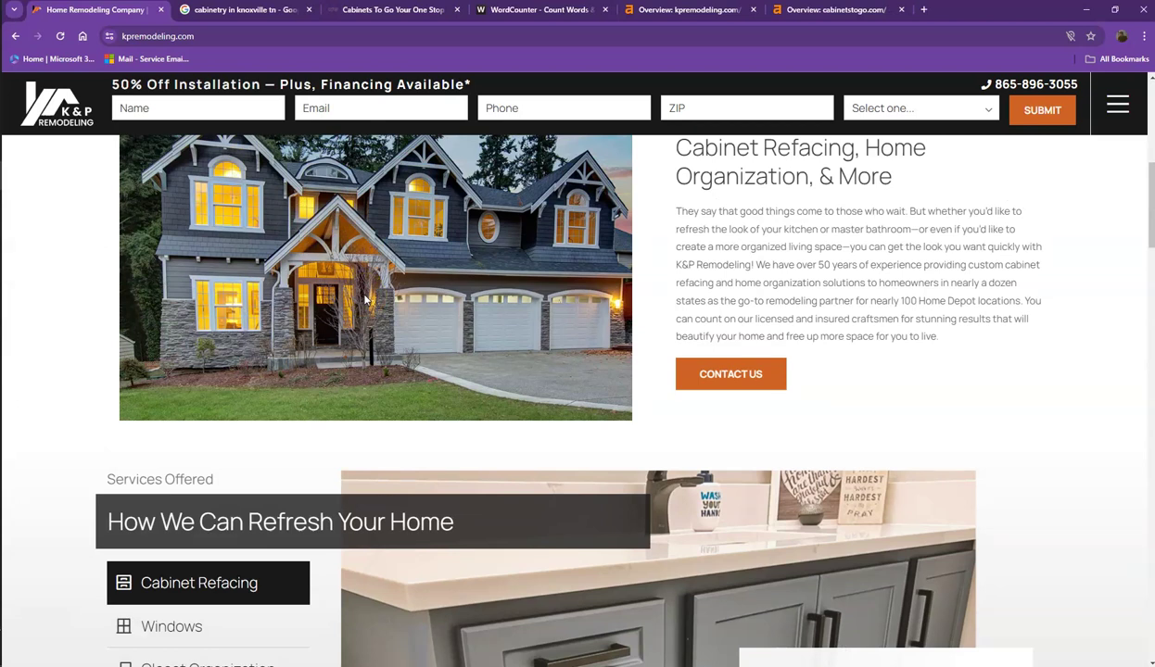
scroll(339, 291, up, 1)
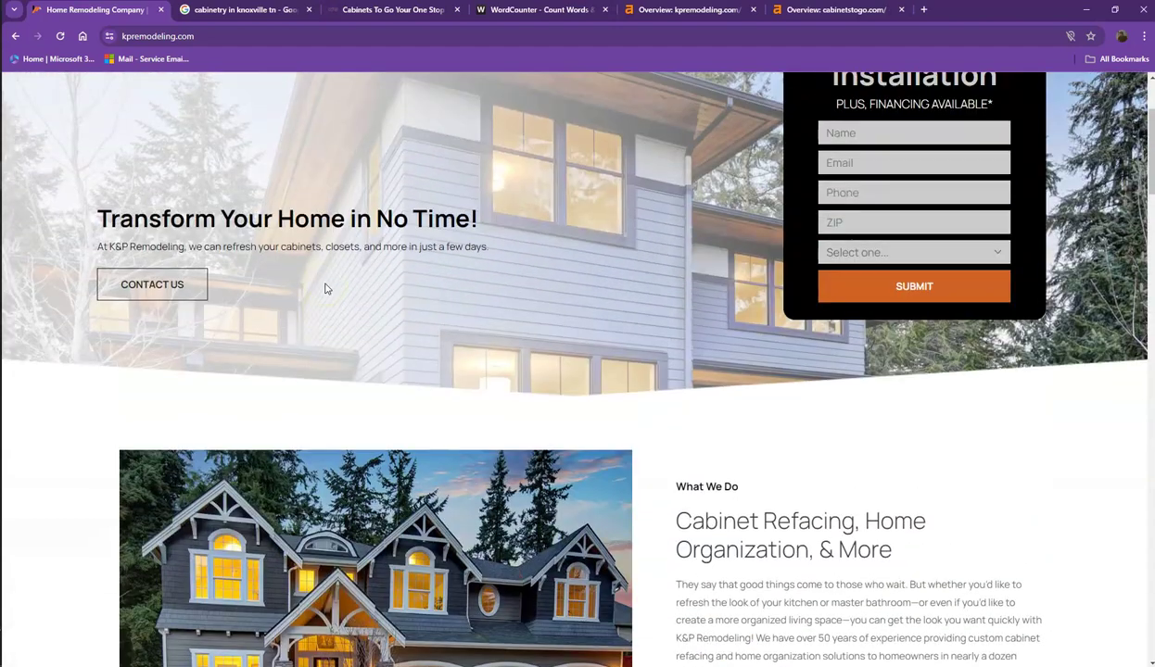
scroll(324, 290, up, 3)
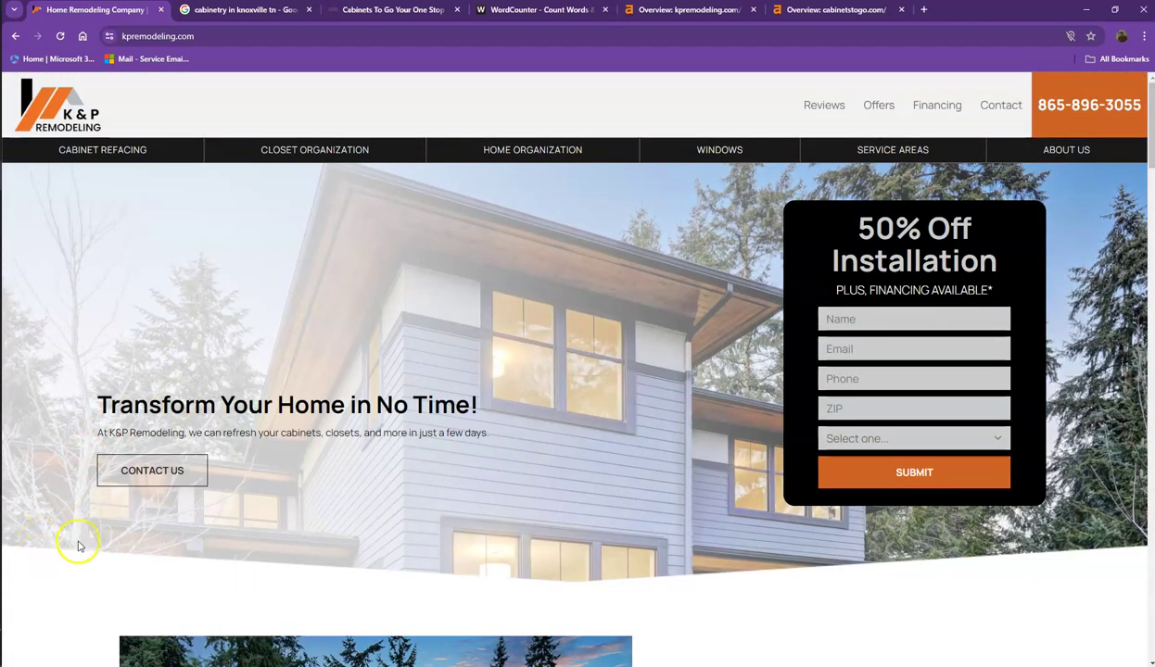